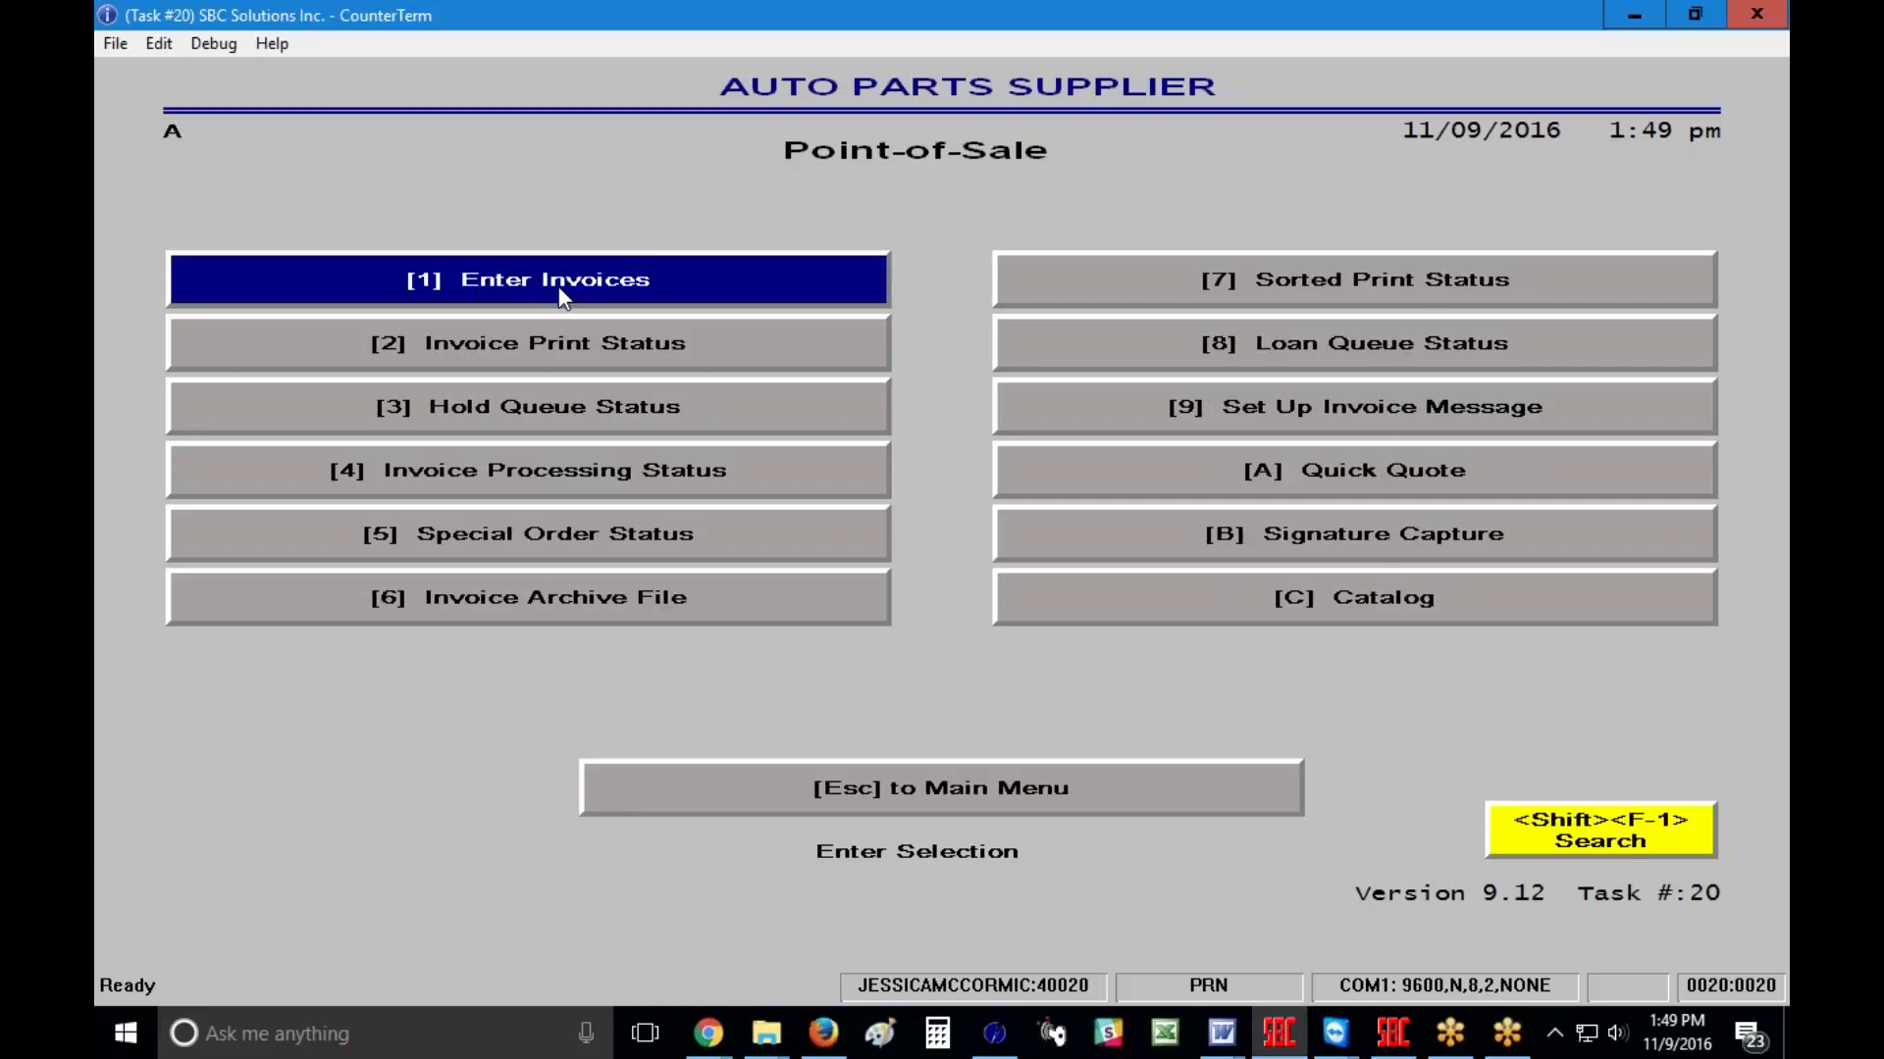
Step: Start a new invoice with clerk SBC and enter the customer number for Jethro Tull Transmissions
left_click(561, 292)
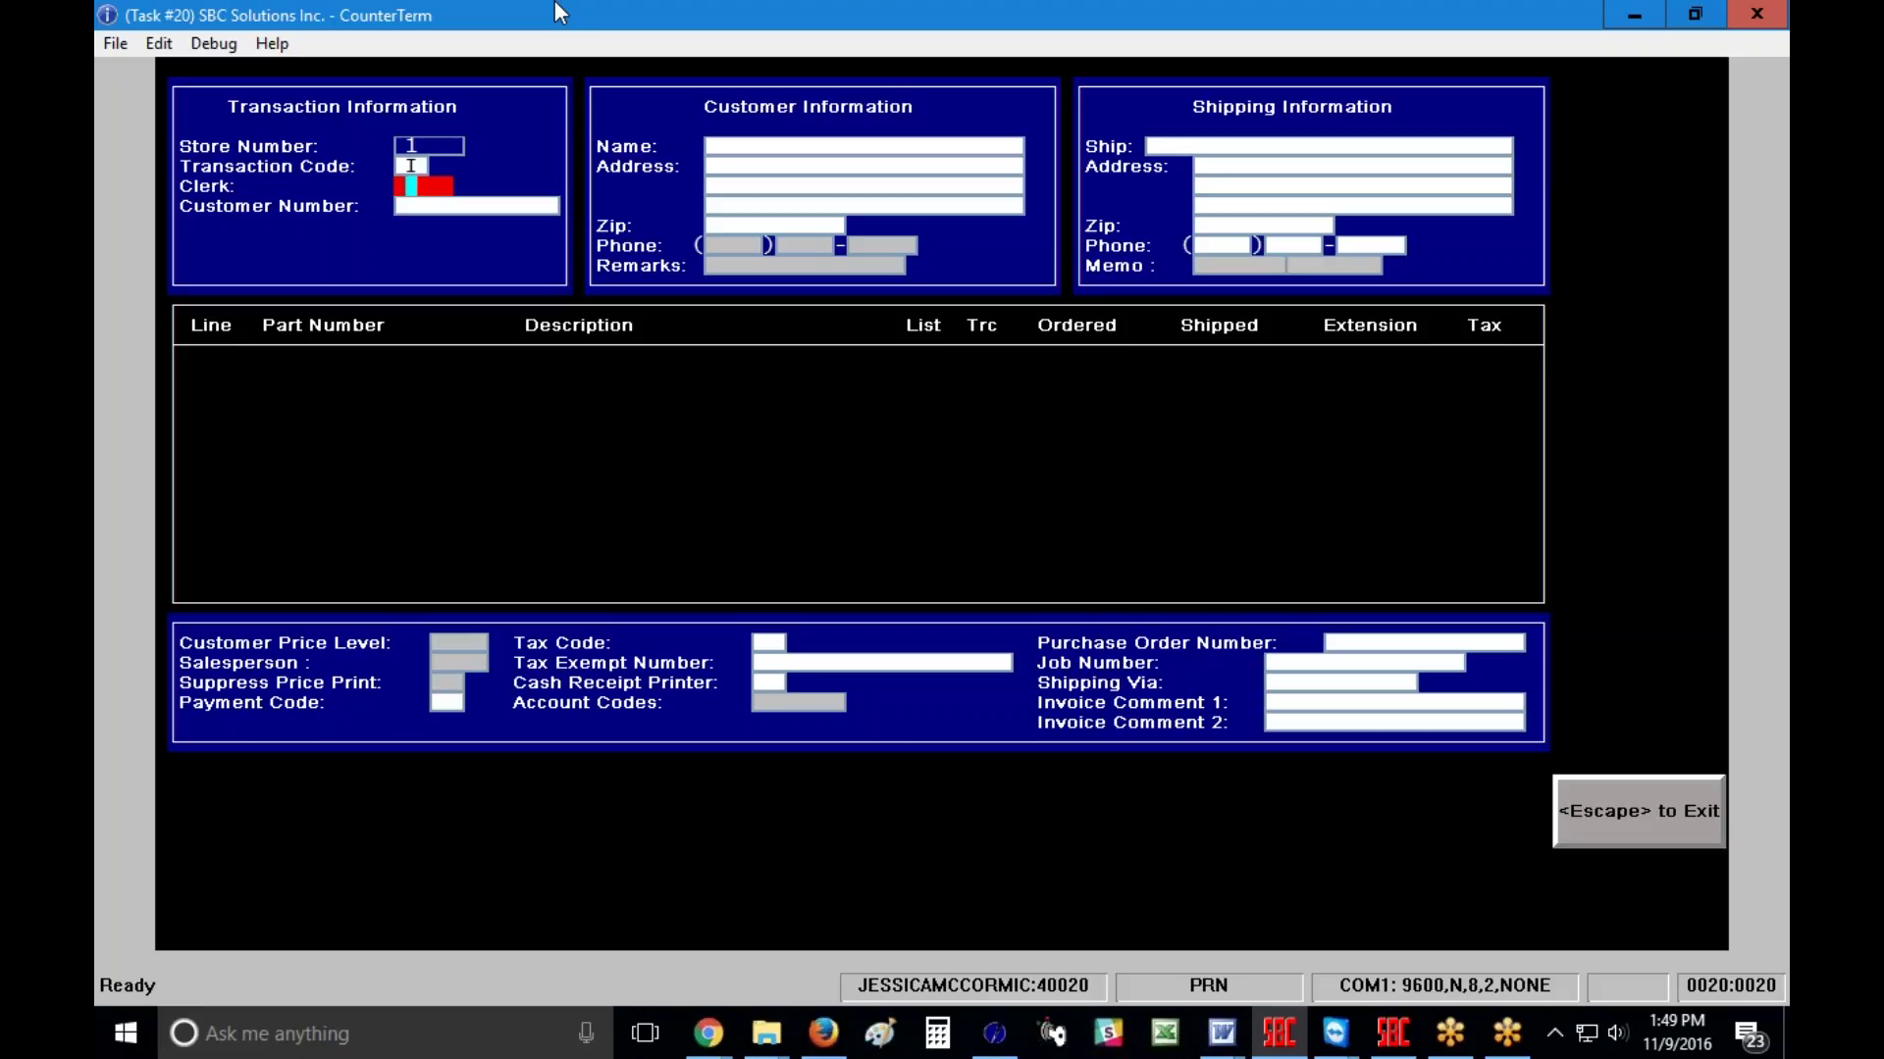
type("SBC")
key("Return")
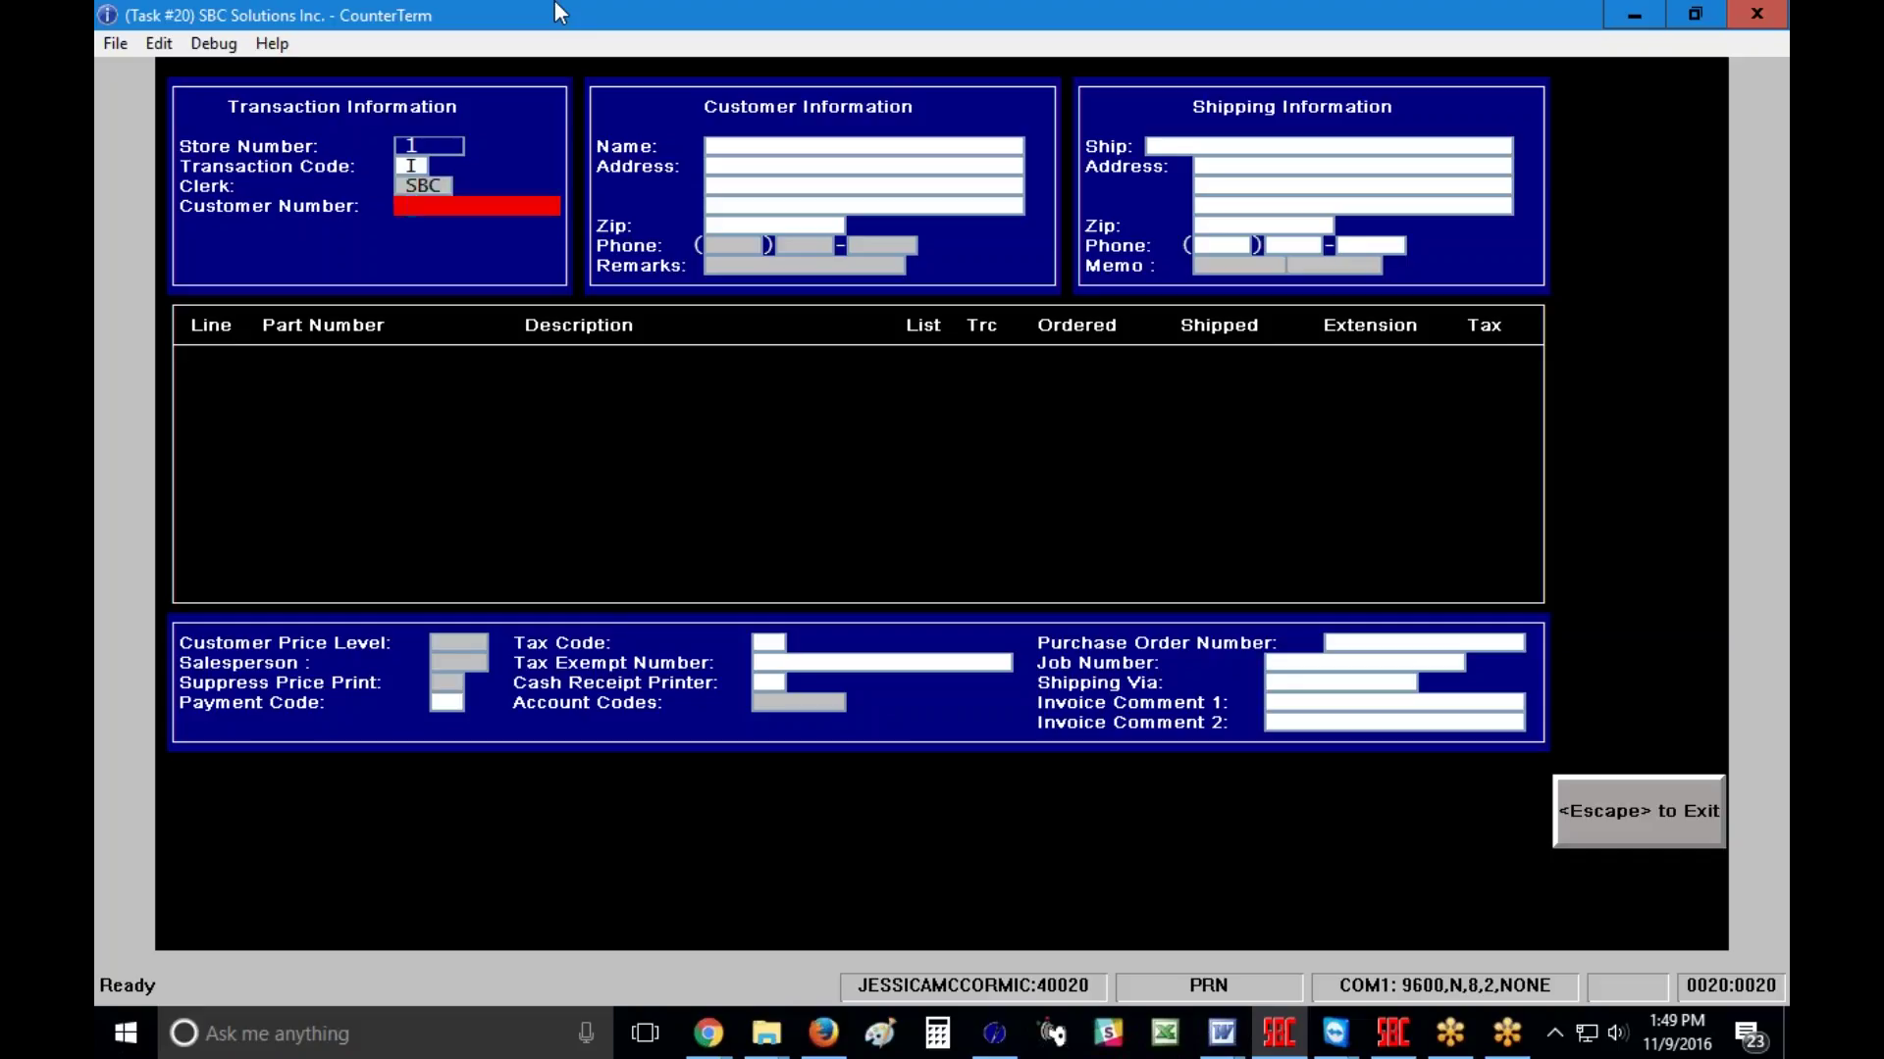
type("109")
key("Return")
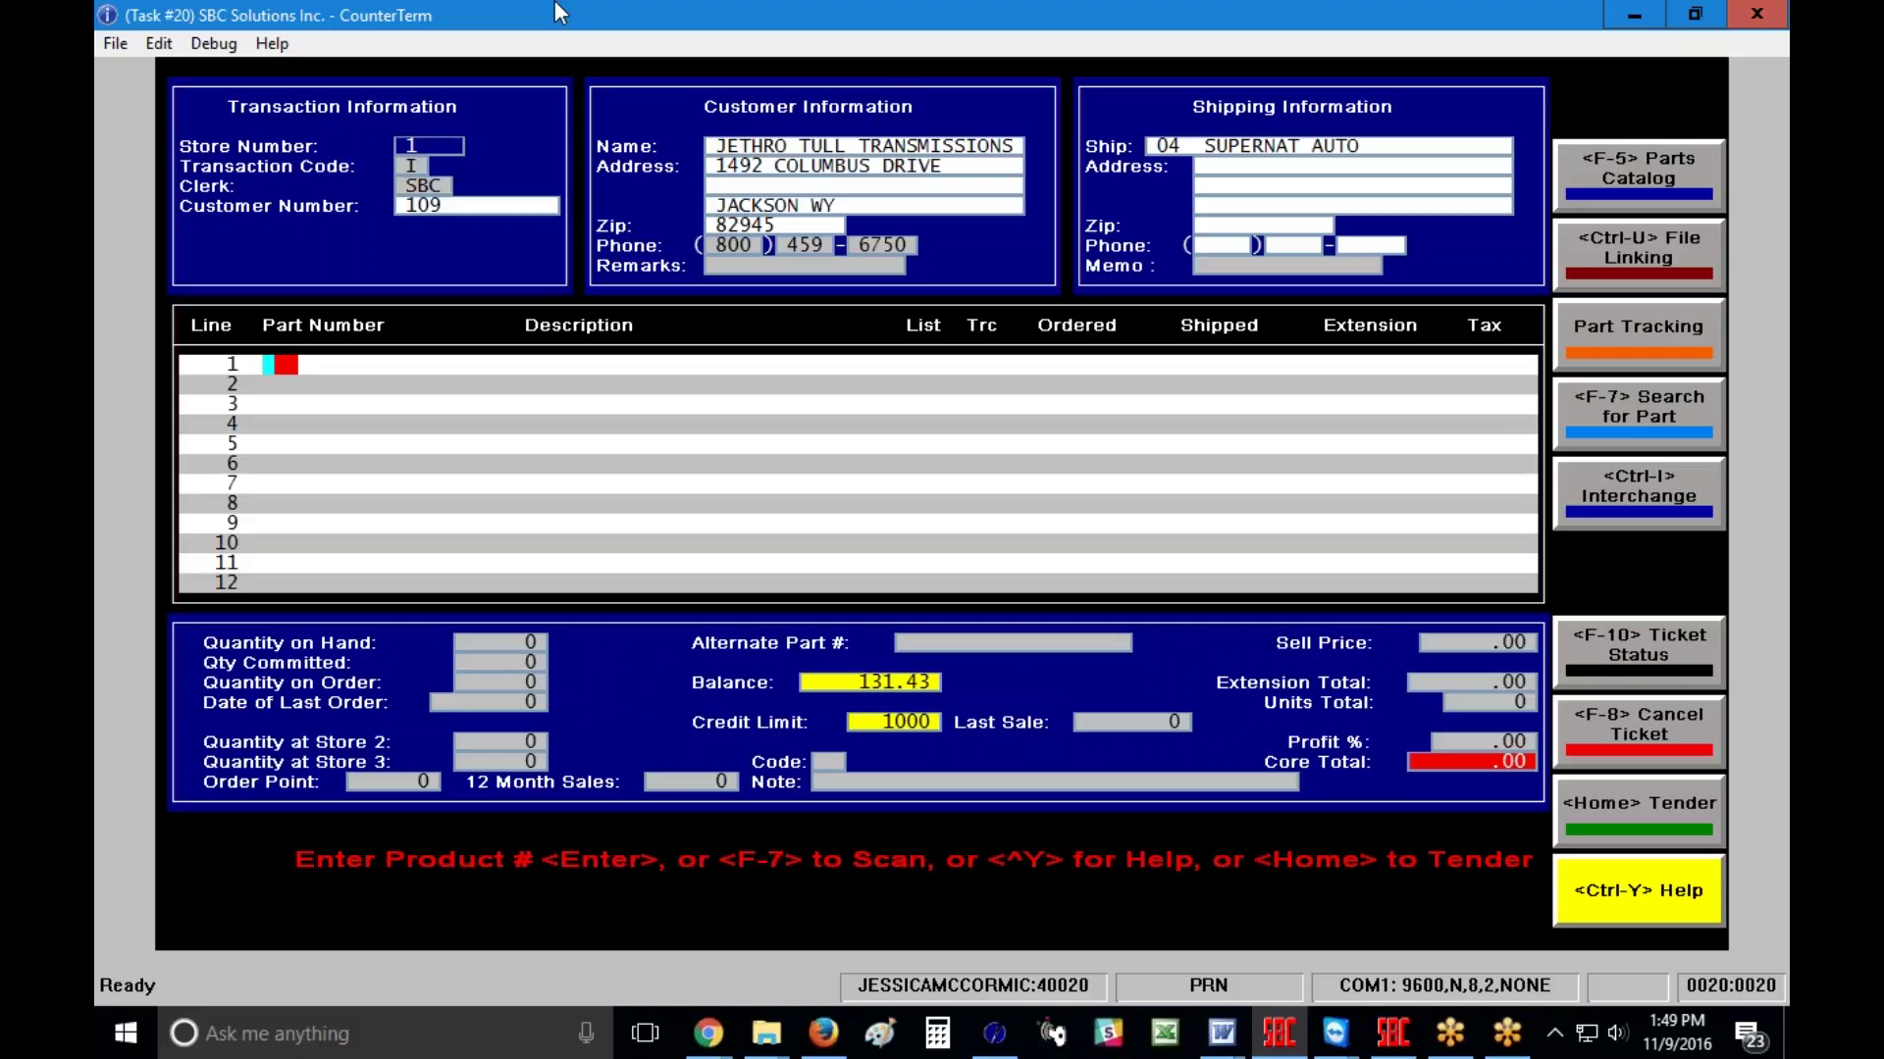
Step: Add oil filter part 51515 as the first invoice line with an ordered quantity of 2
type("51515")
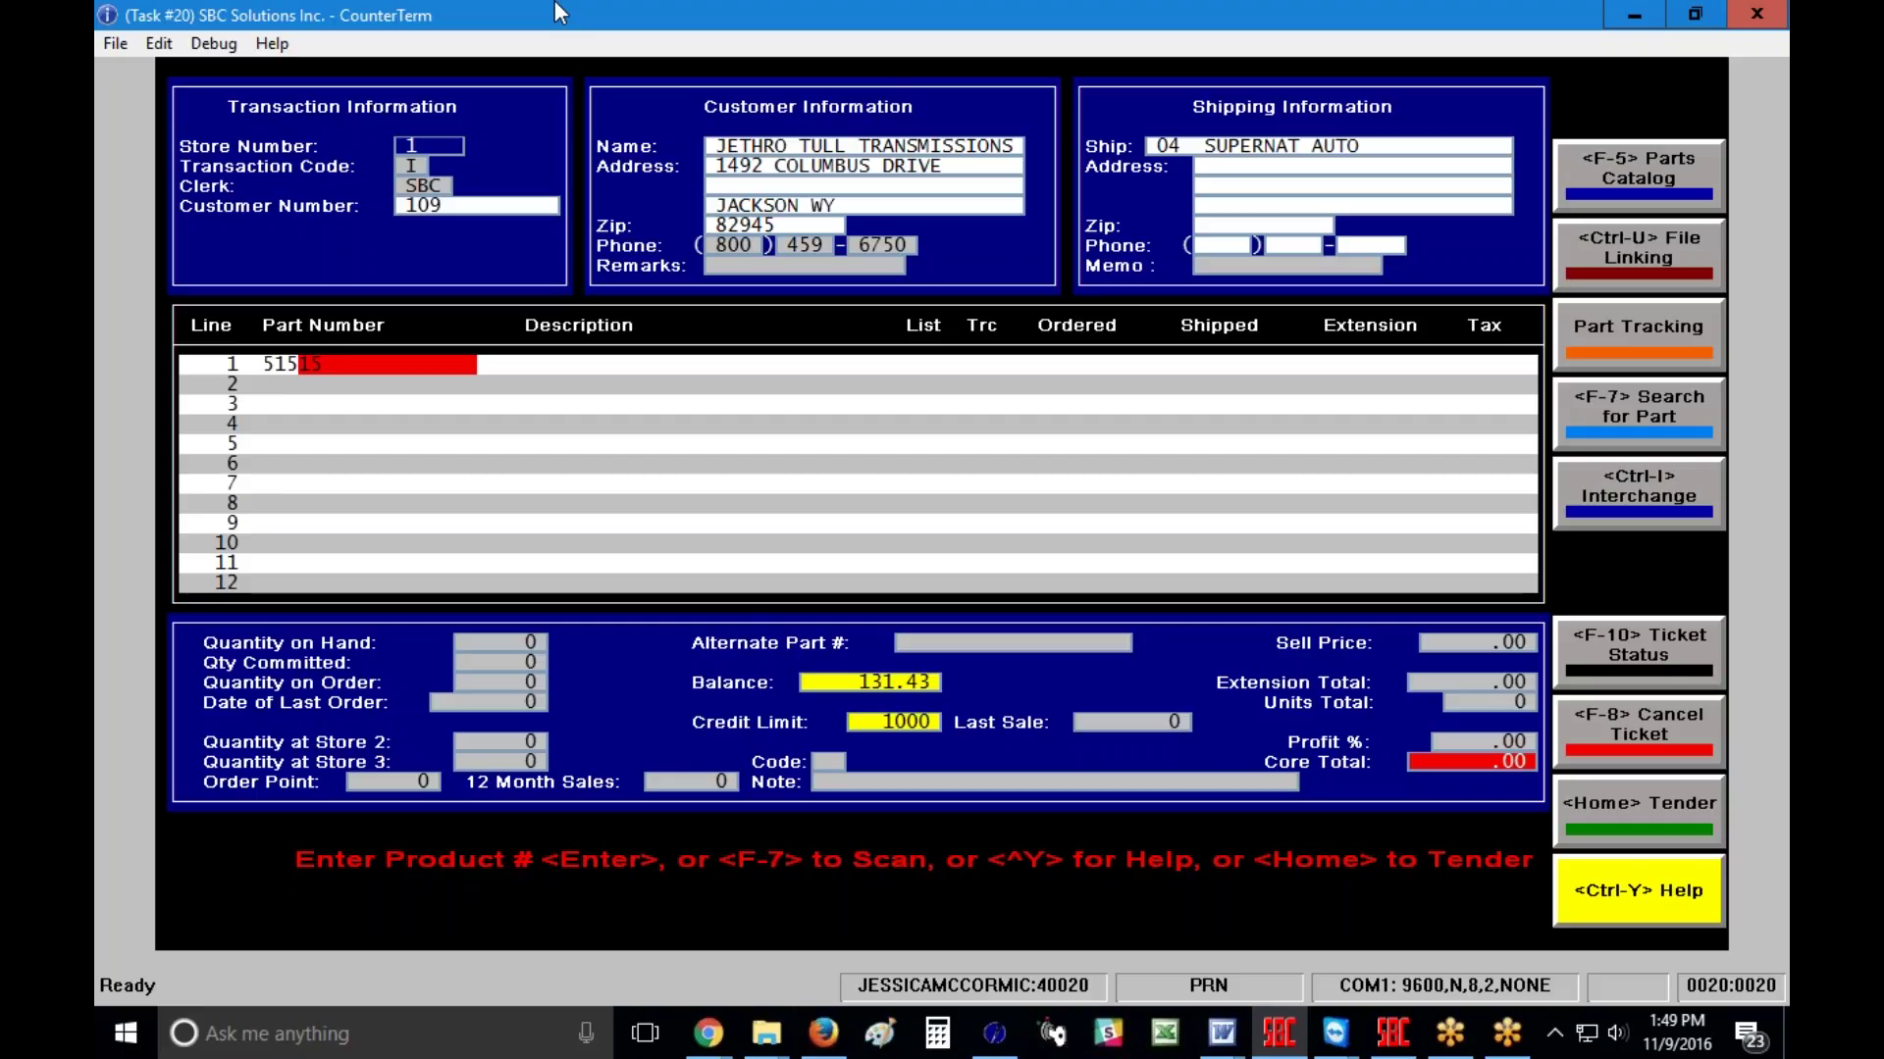
key("Return")
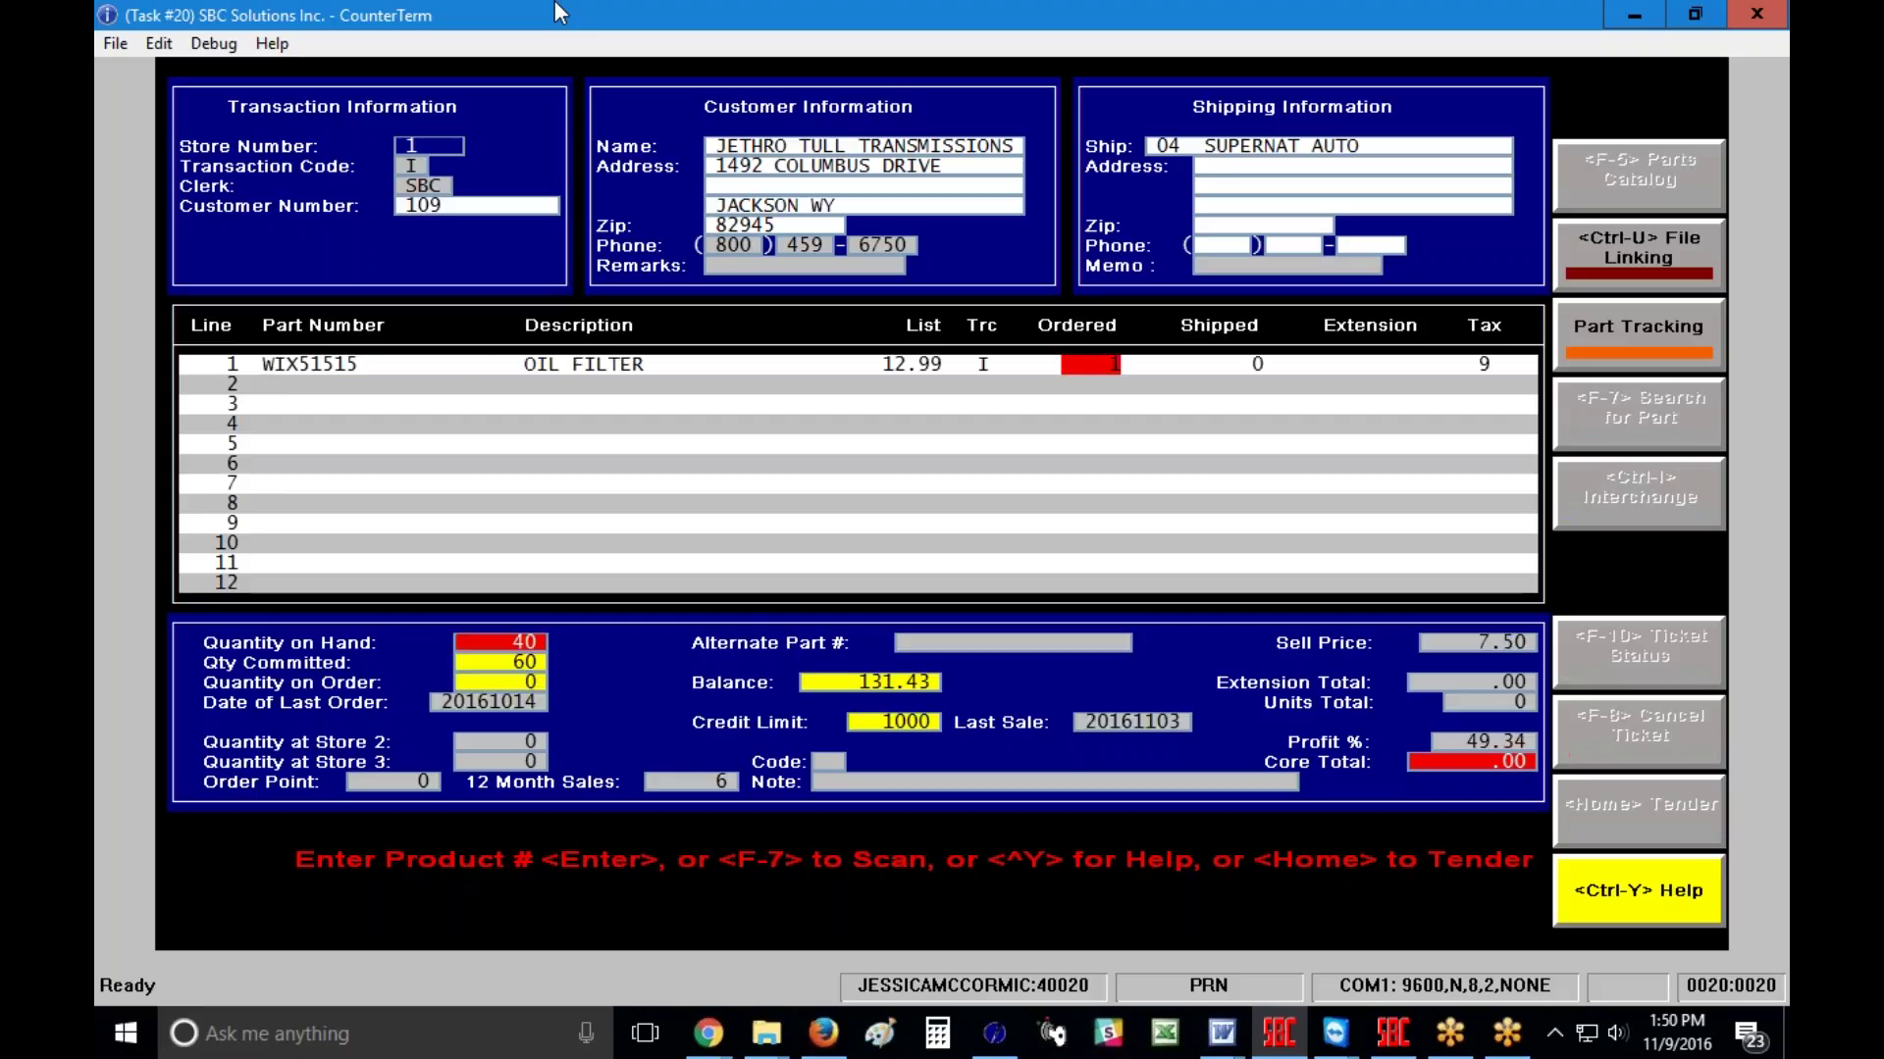
type("2")
key("Return")
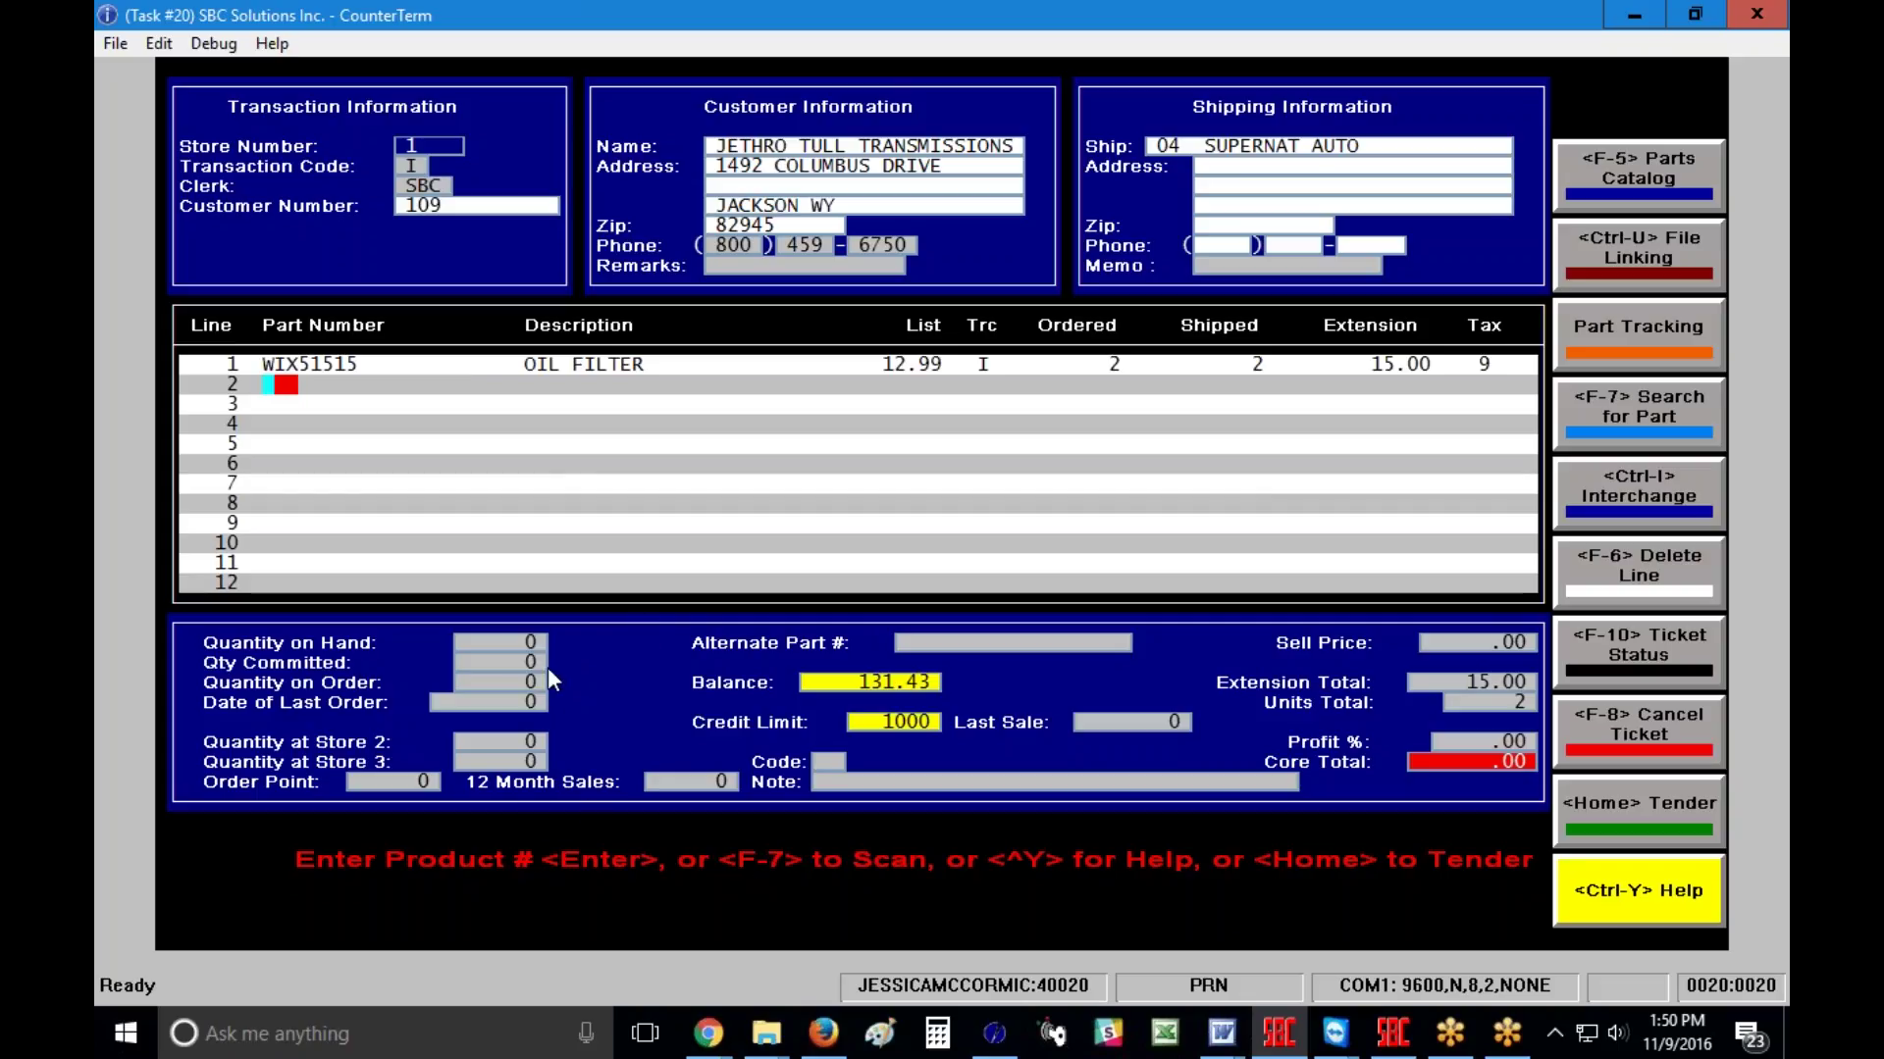
key("Up")
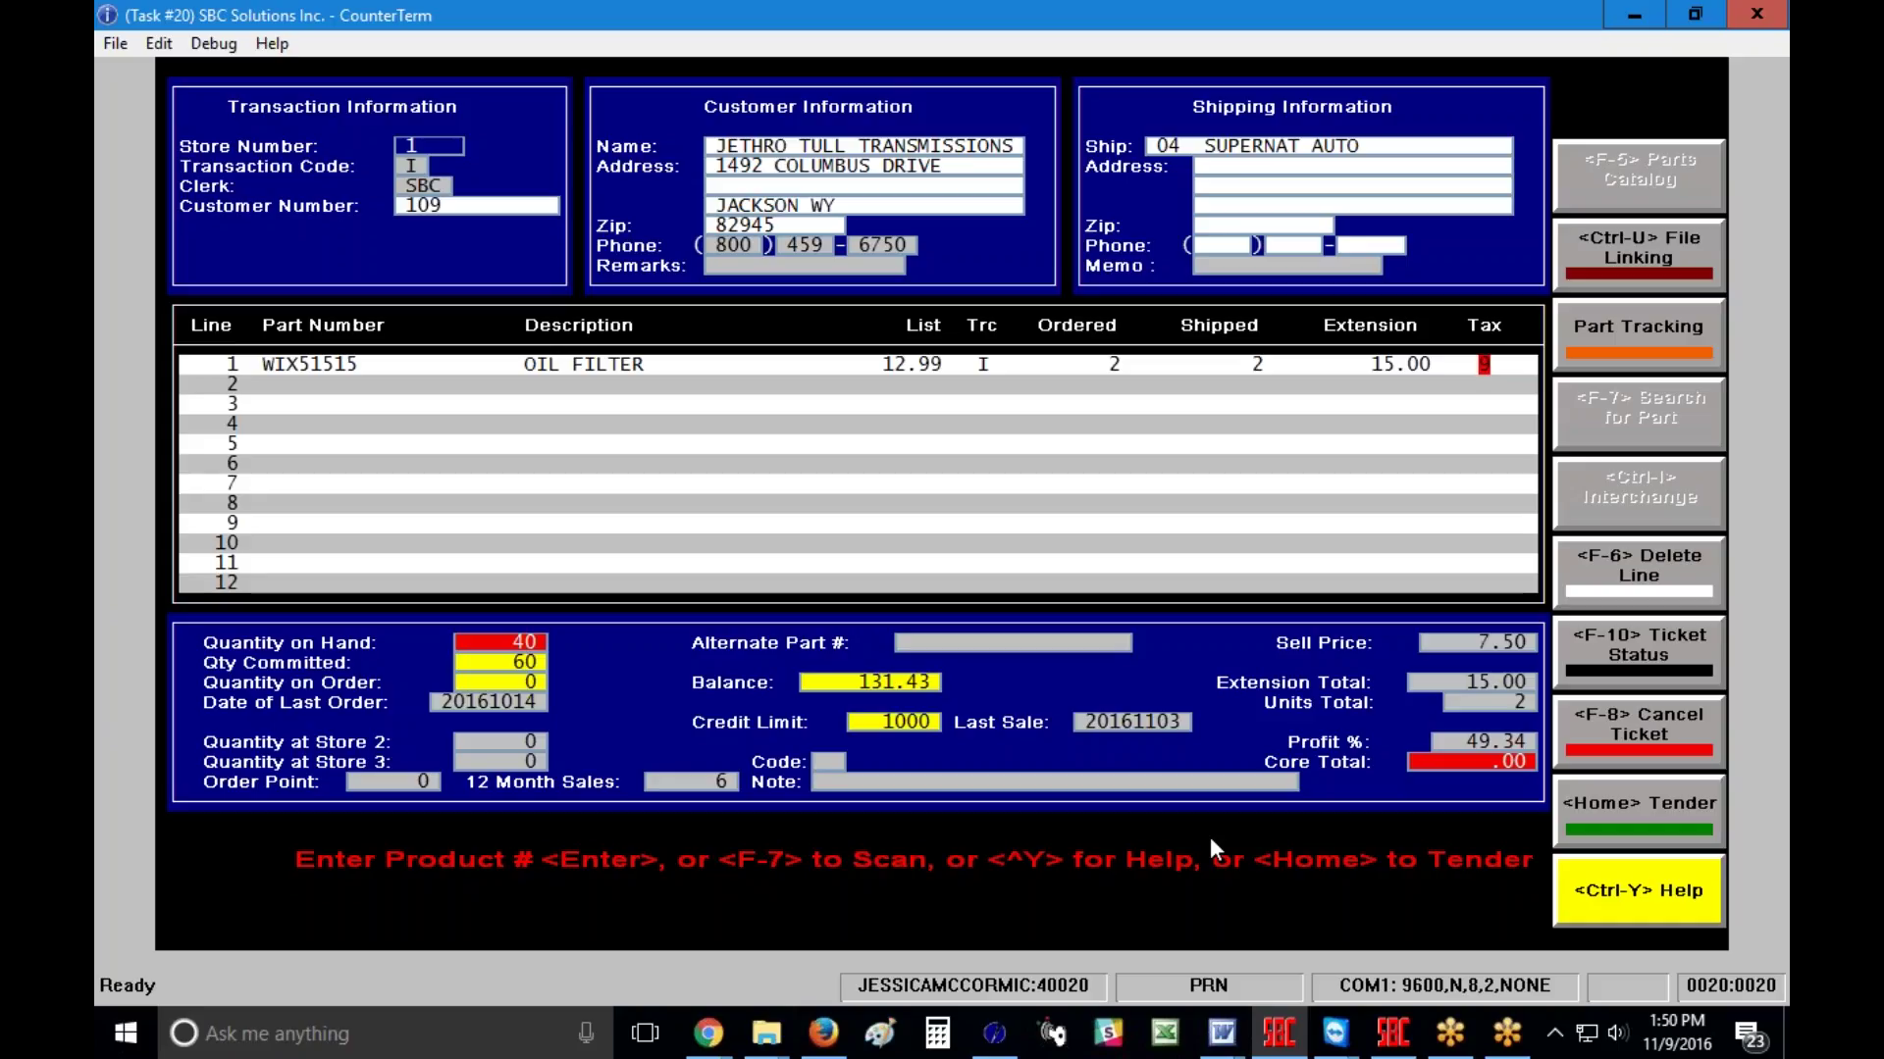
key("Return")
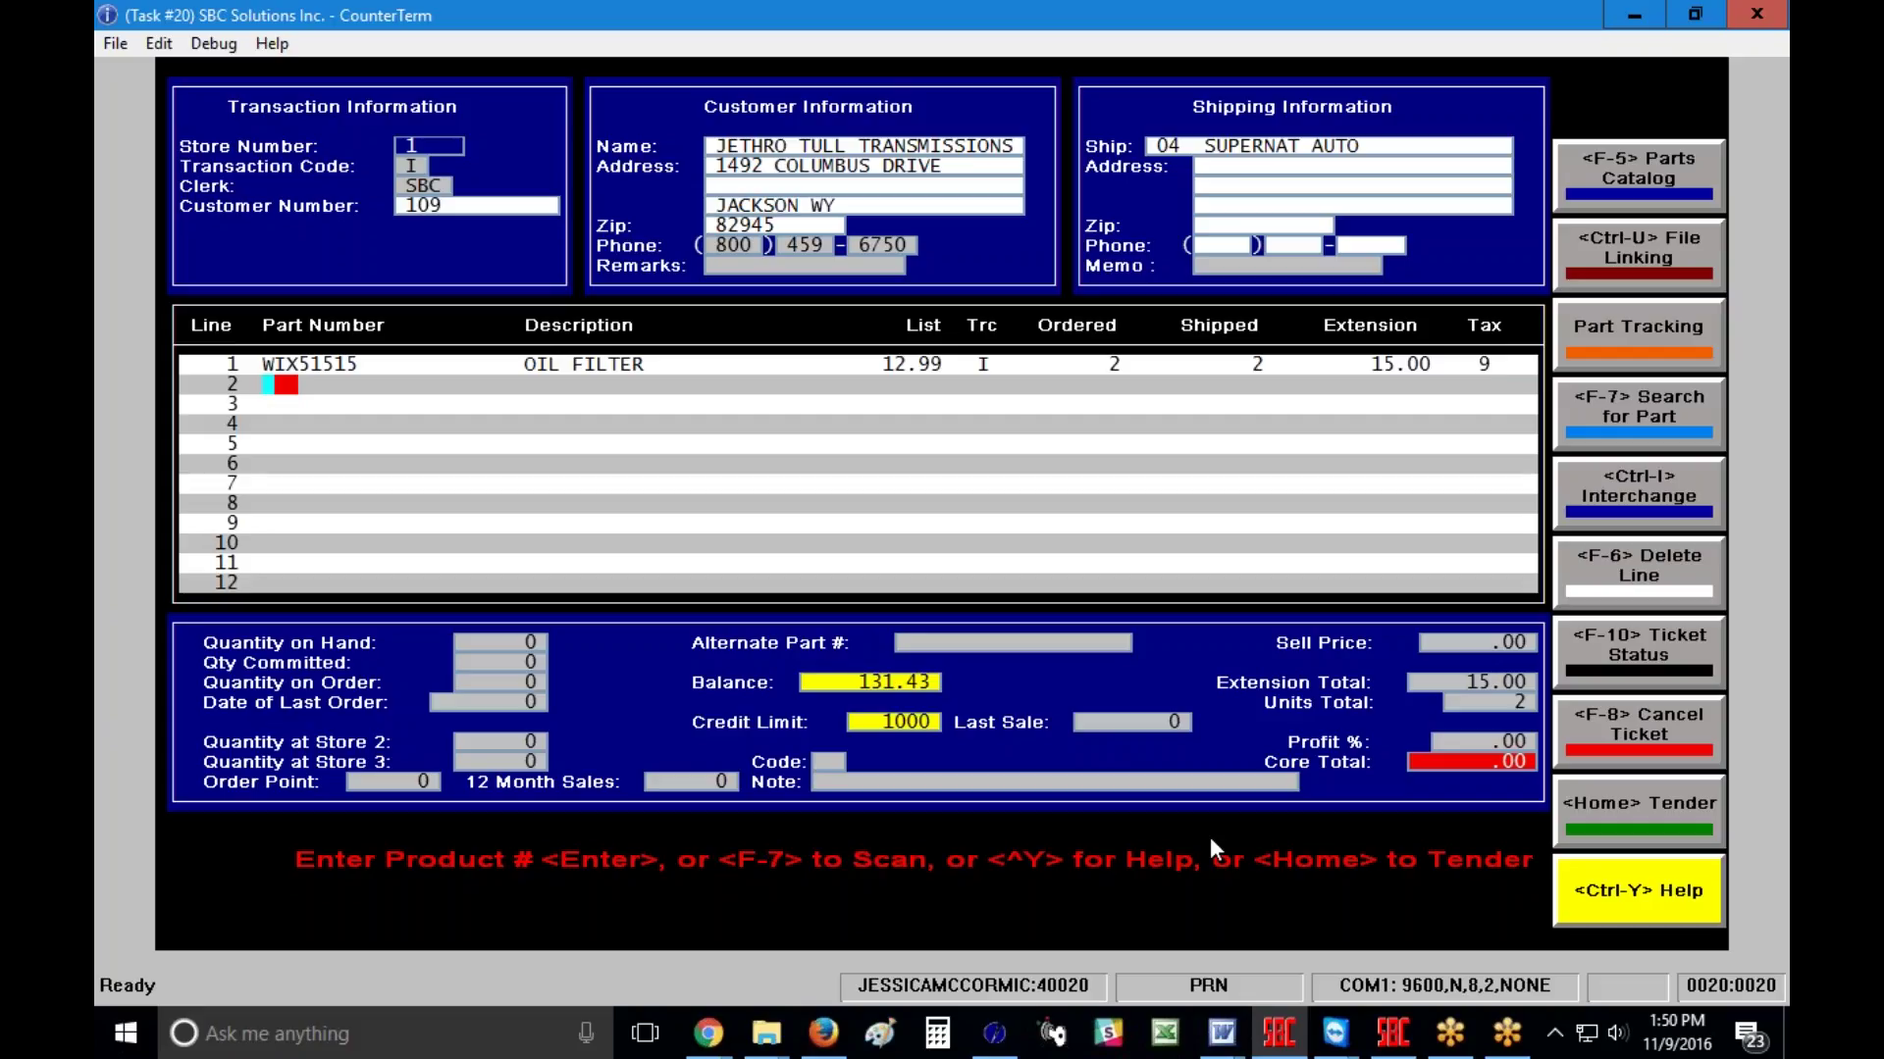
Step: Add part WIX51515 again as the second invoice line with an ordered quantity of 1
type("WIX5151")
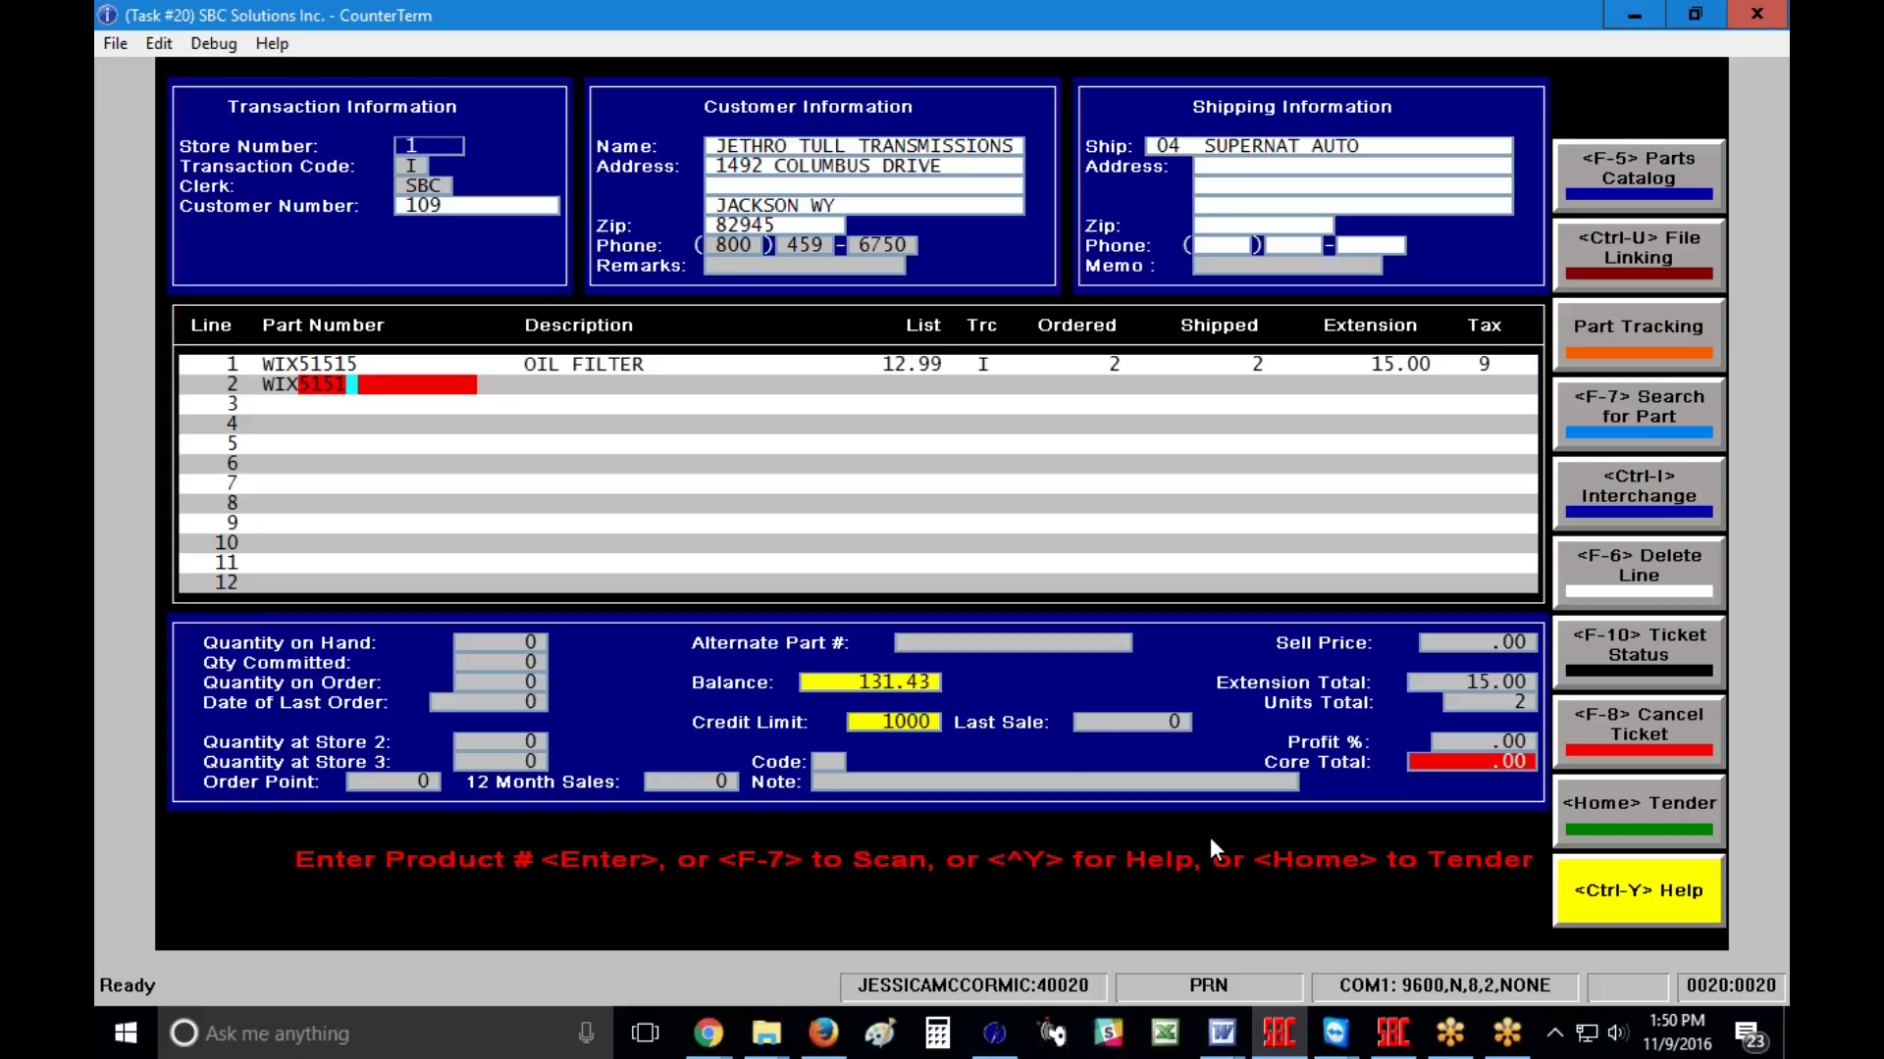
type("5")
key("Return")
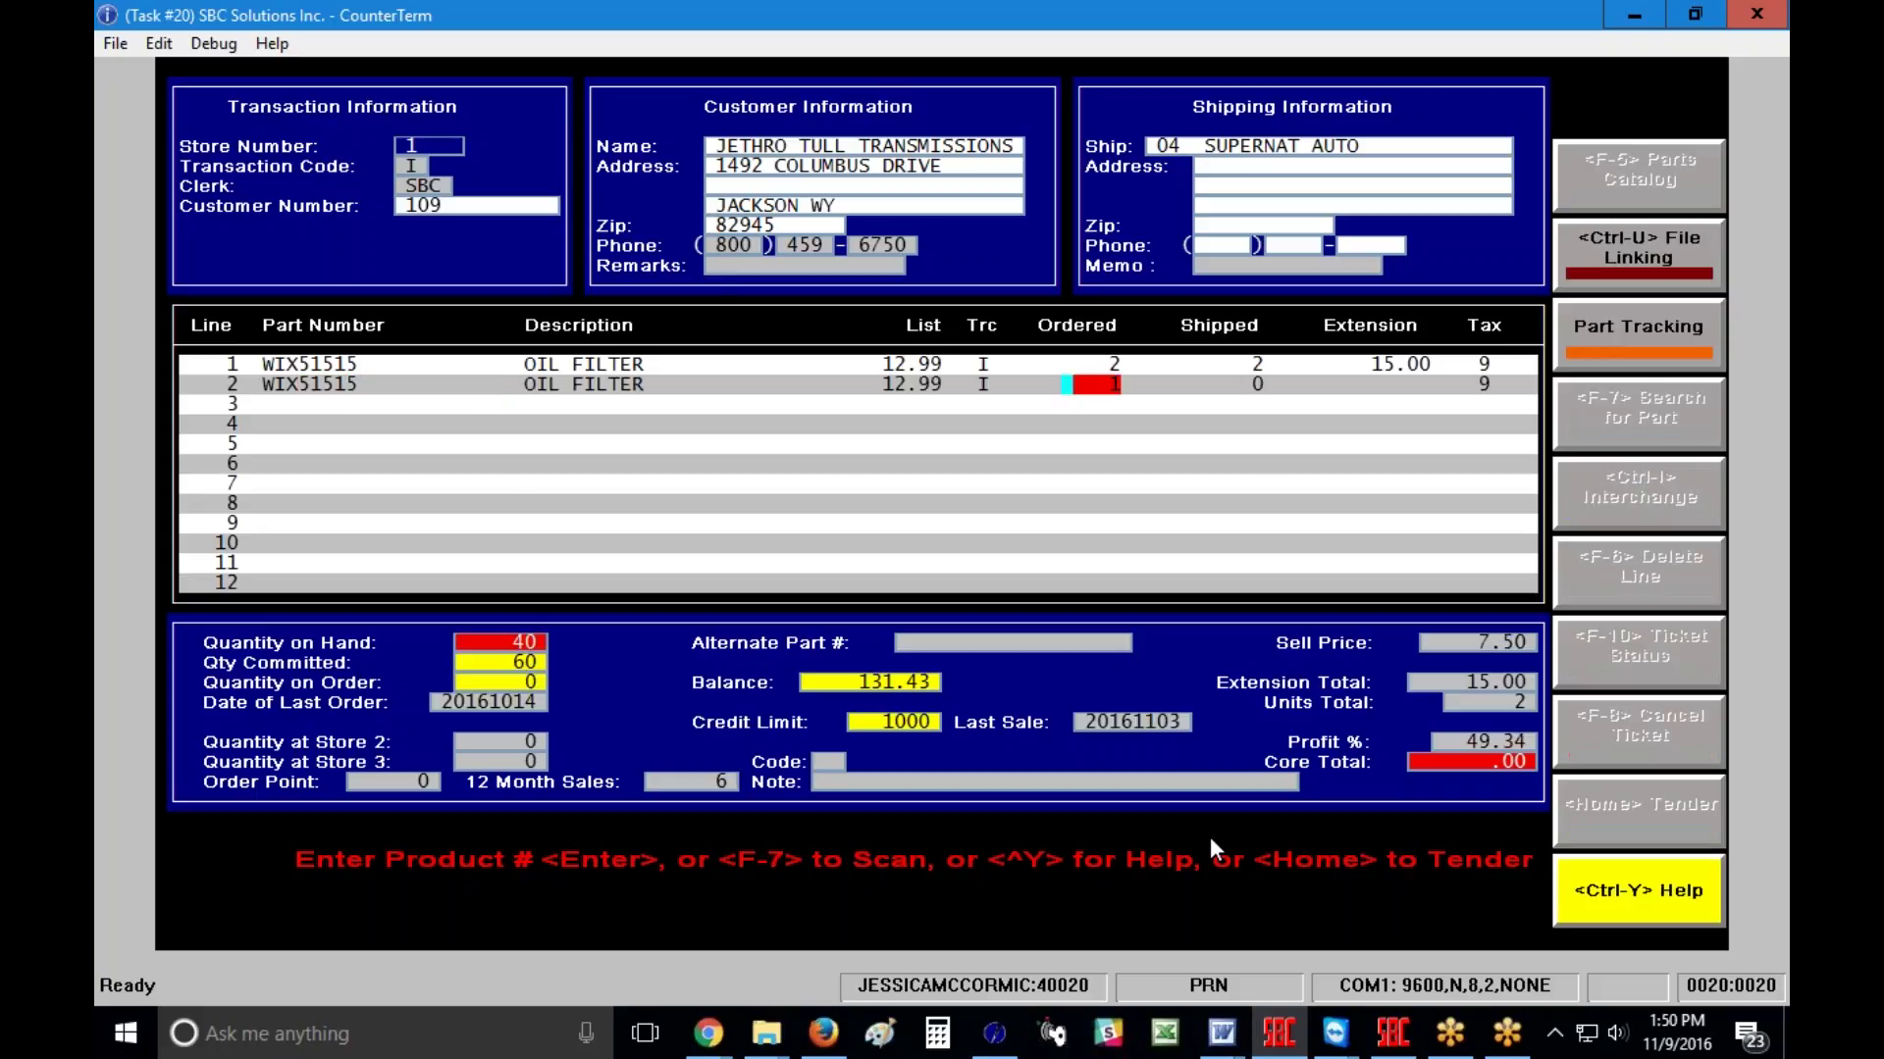
key("Return")
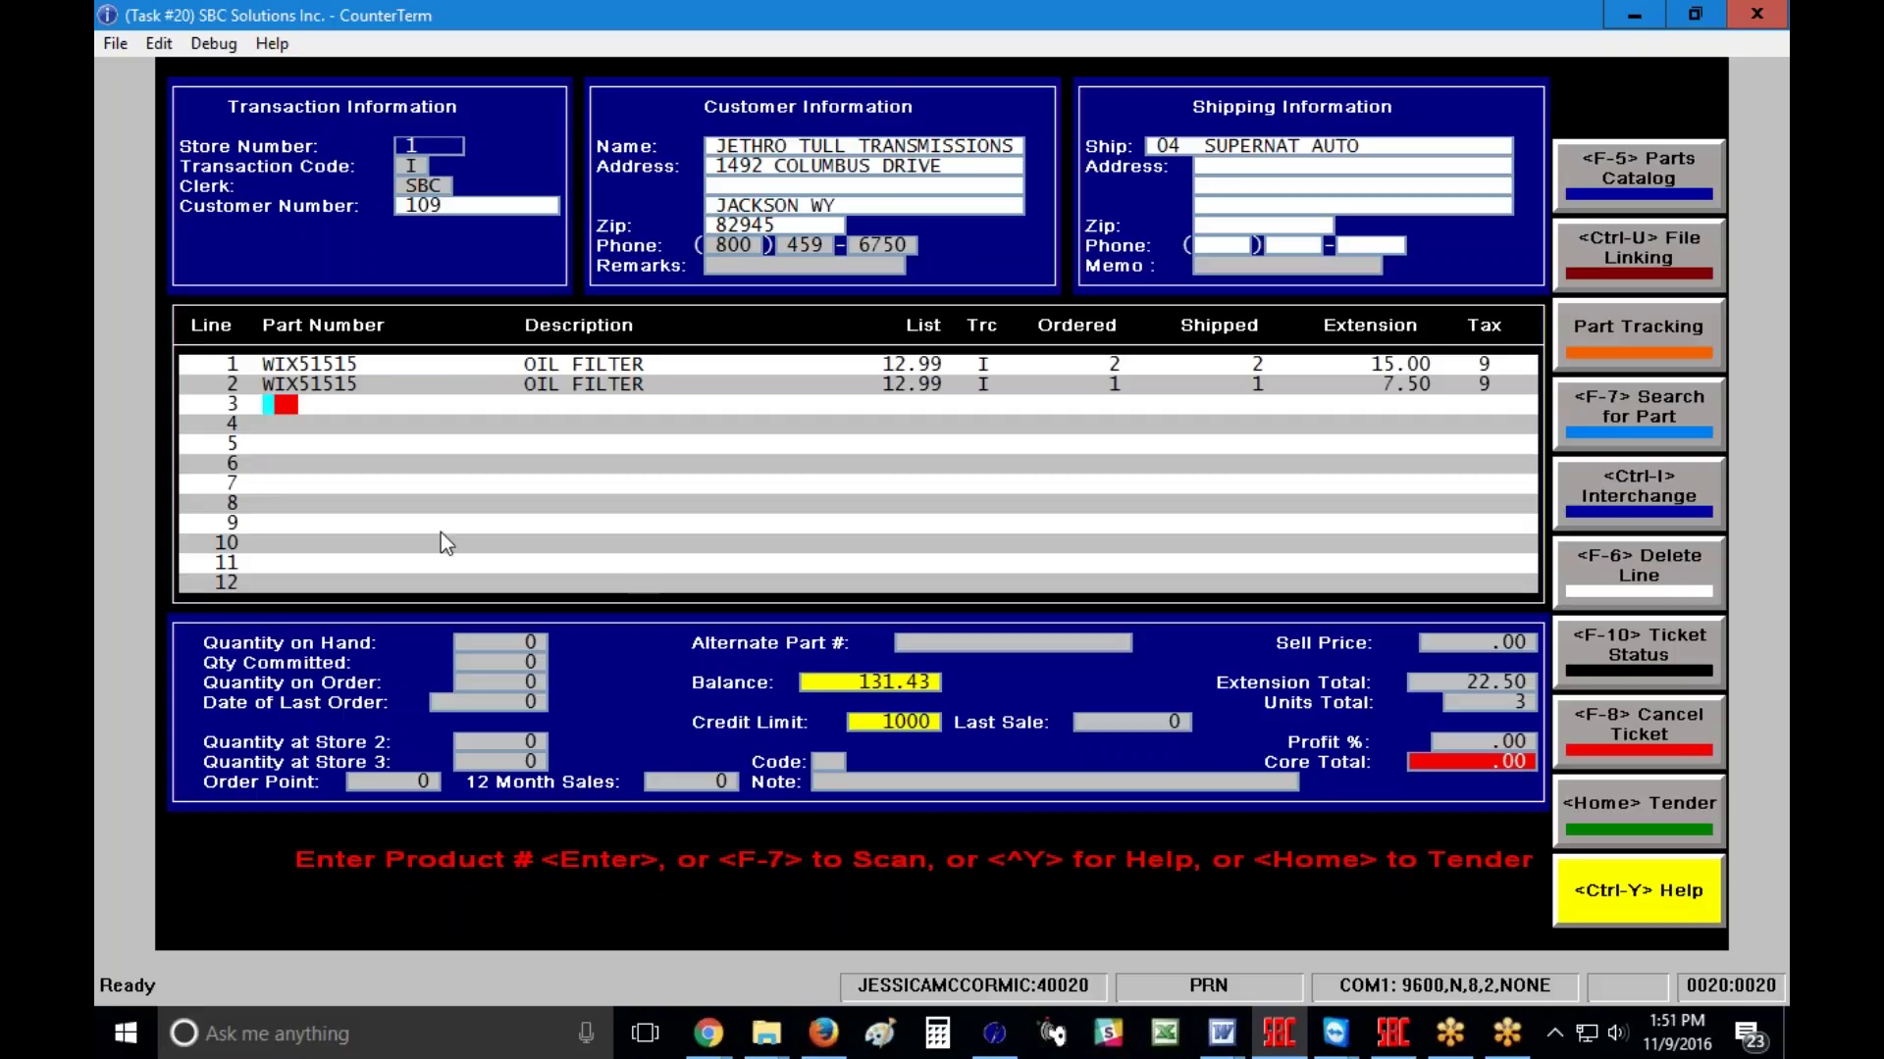
Step: Add the remark COMMENT on line 3, set to print on the ticket, and end the remarks
type("/")
key("Return")
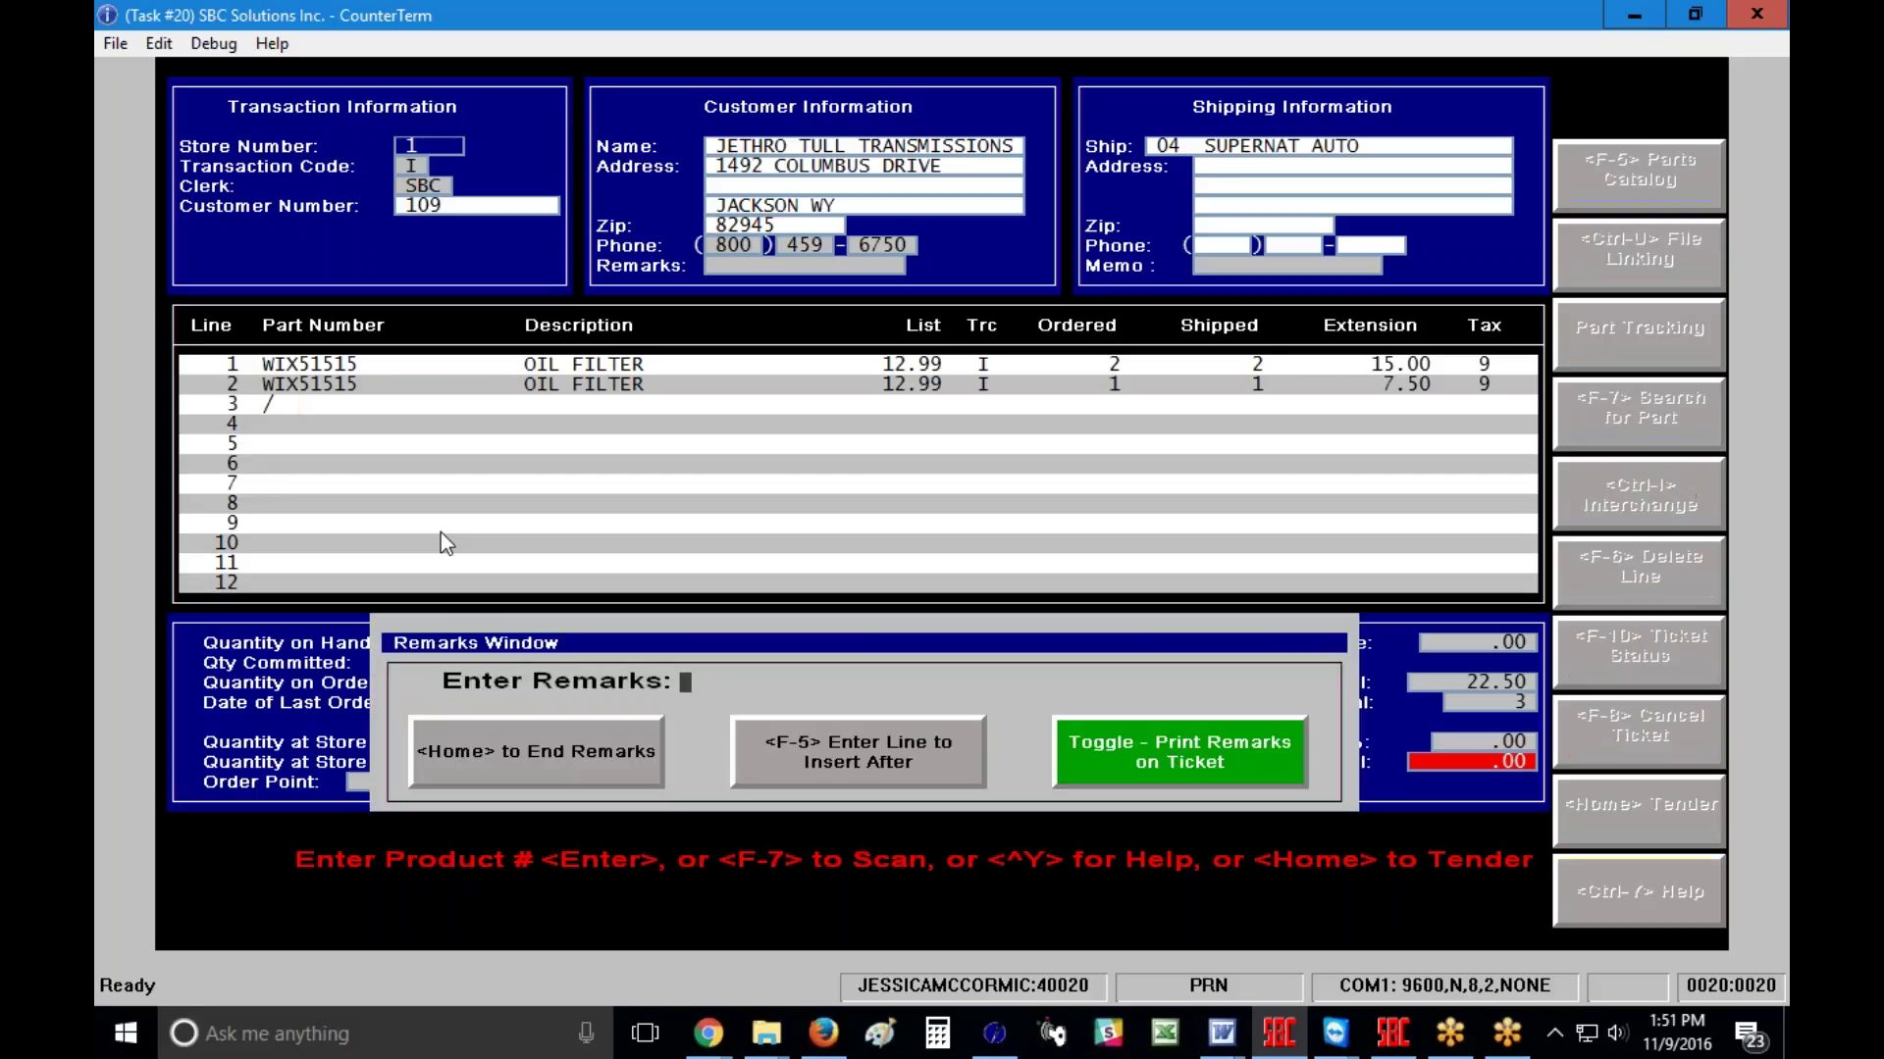
type("COMMENT")
left_click(1130, 762)
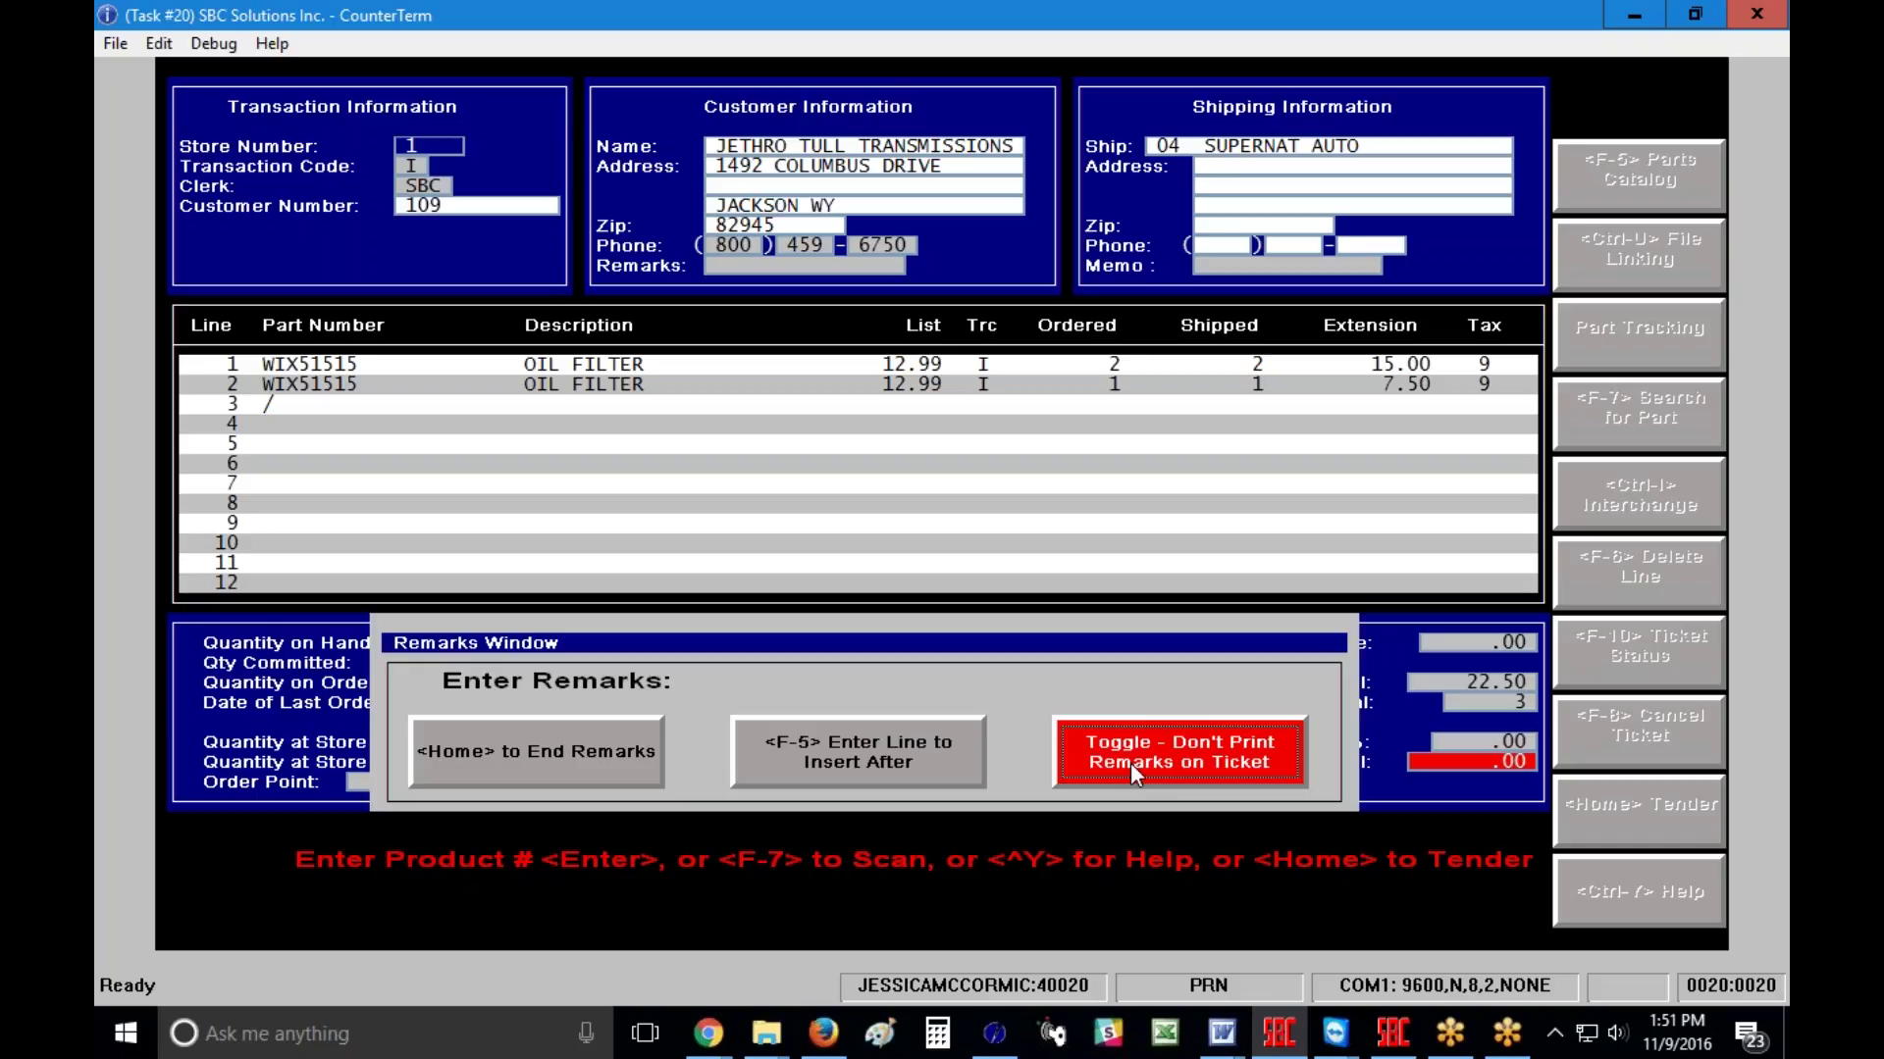
left_click(1130, 763)
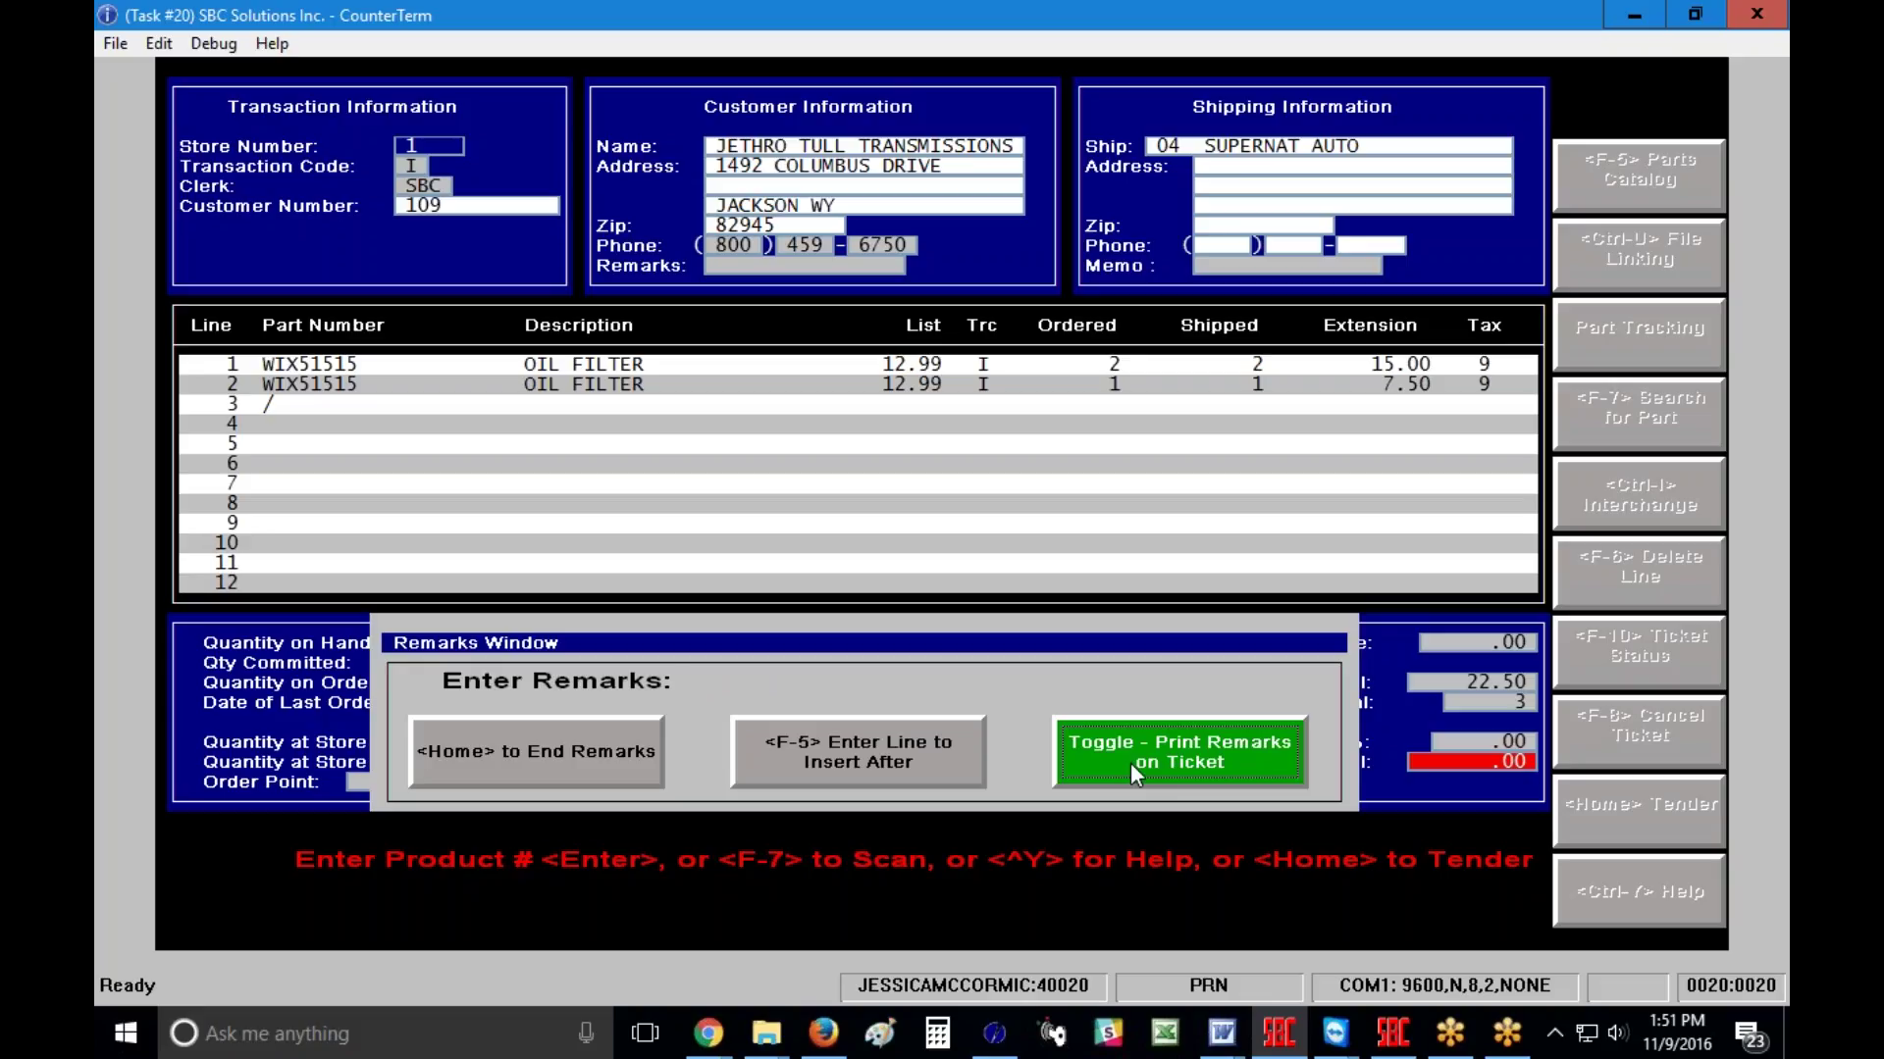
type("COMMENT")
key("Return")
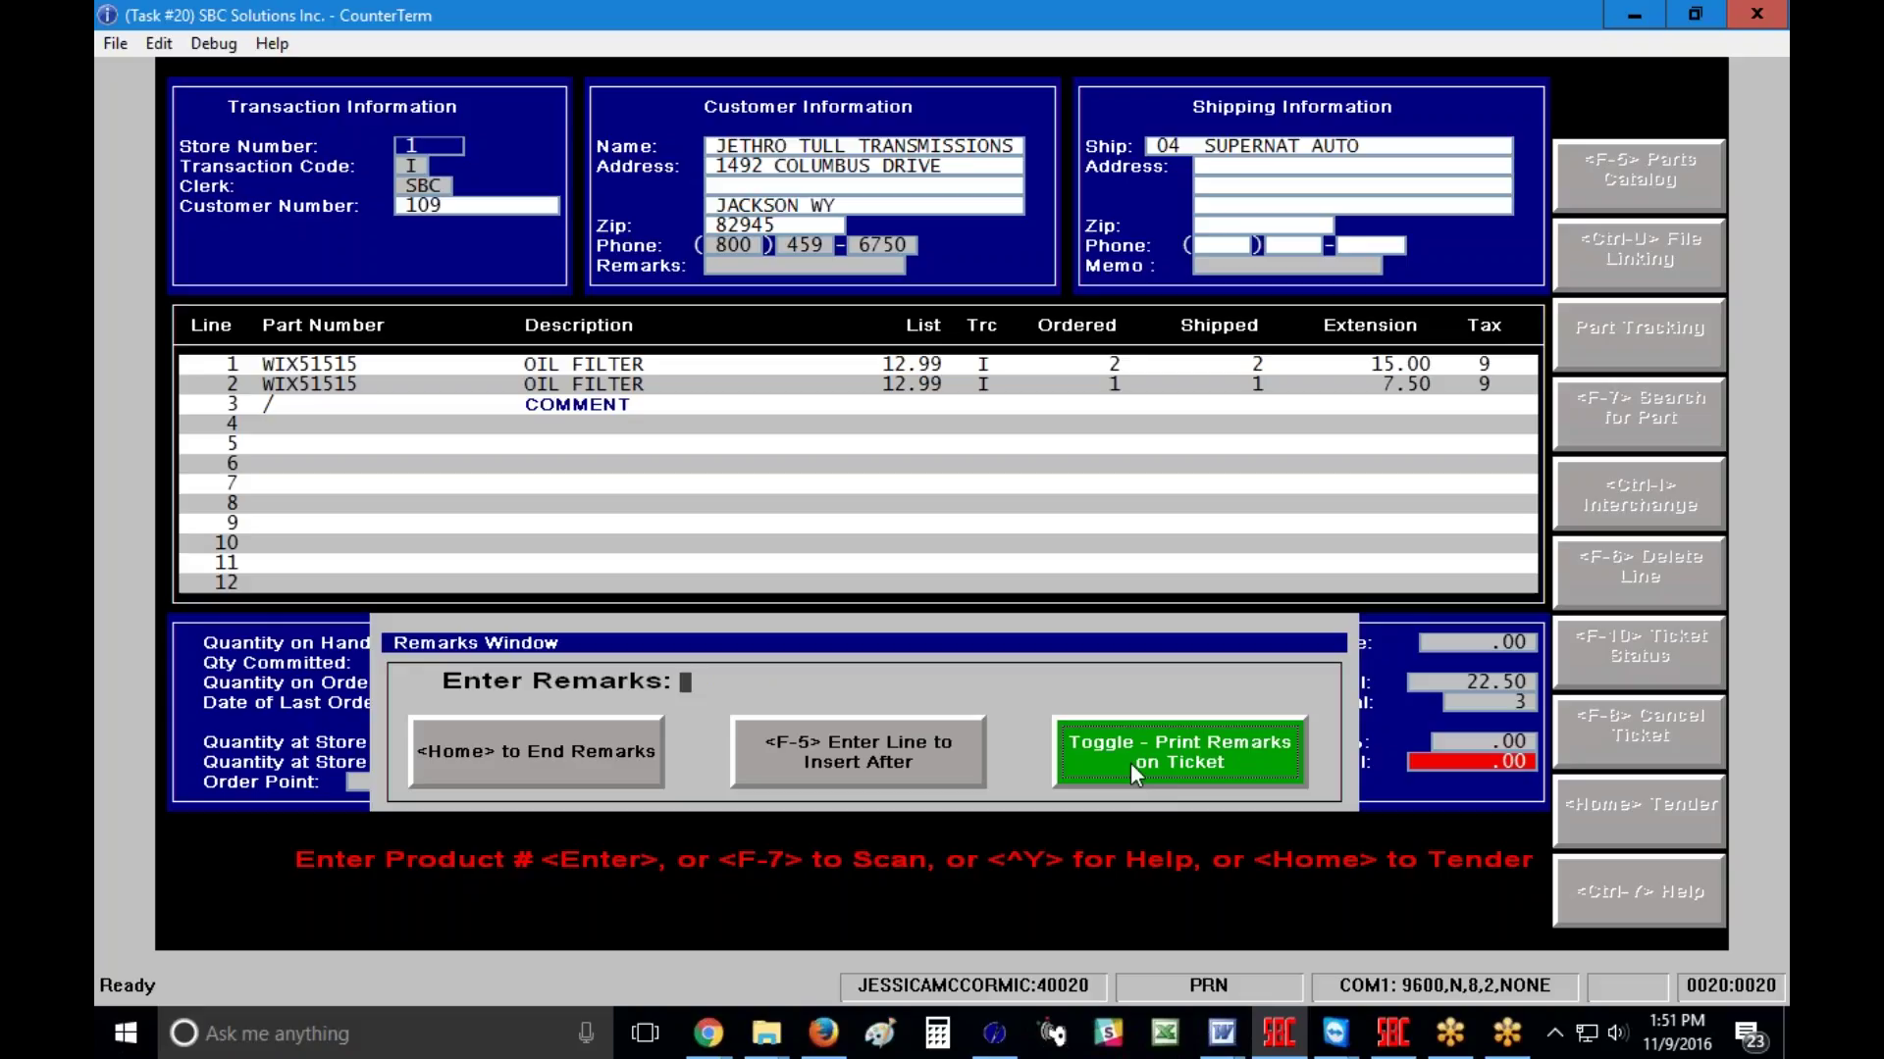
left_click(590, 760)
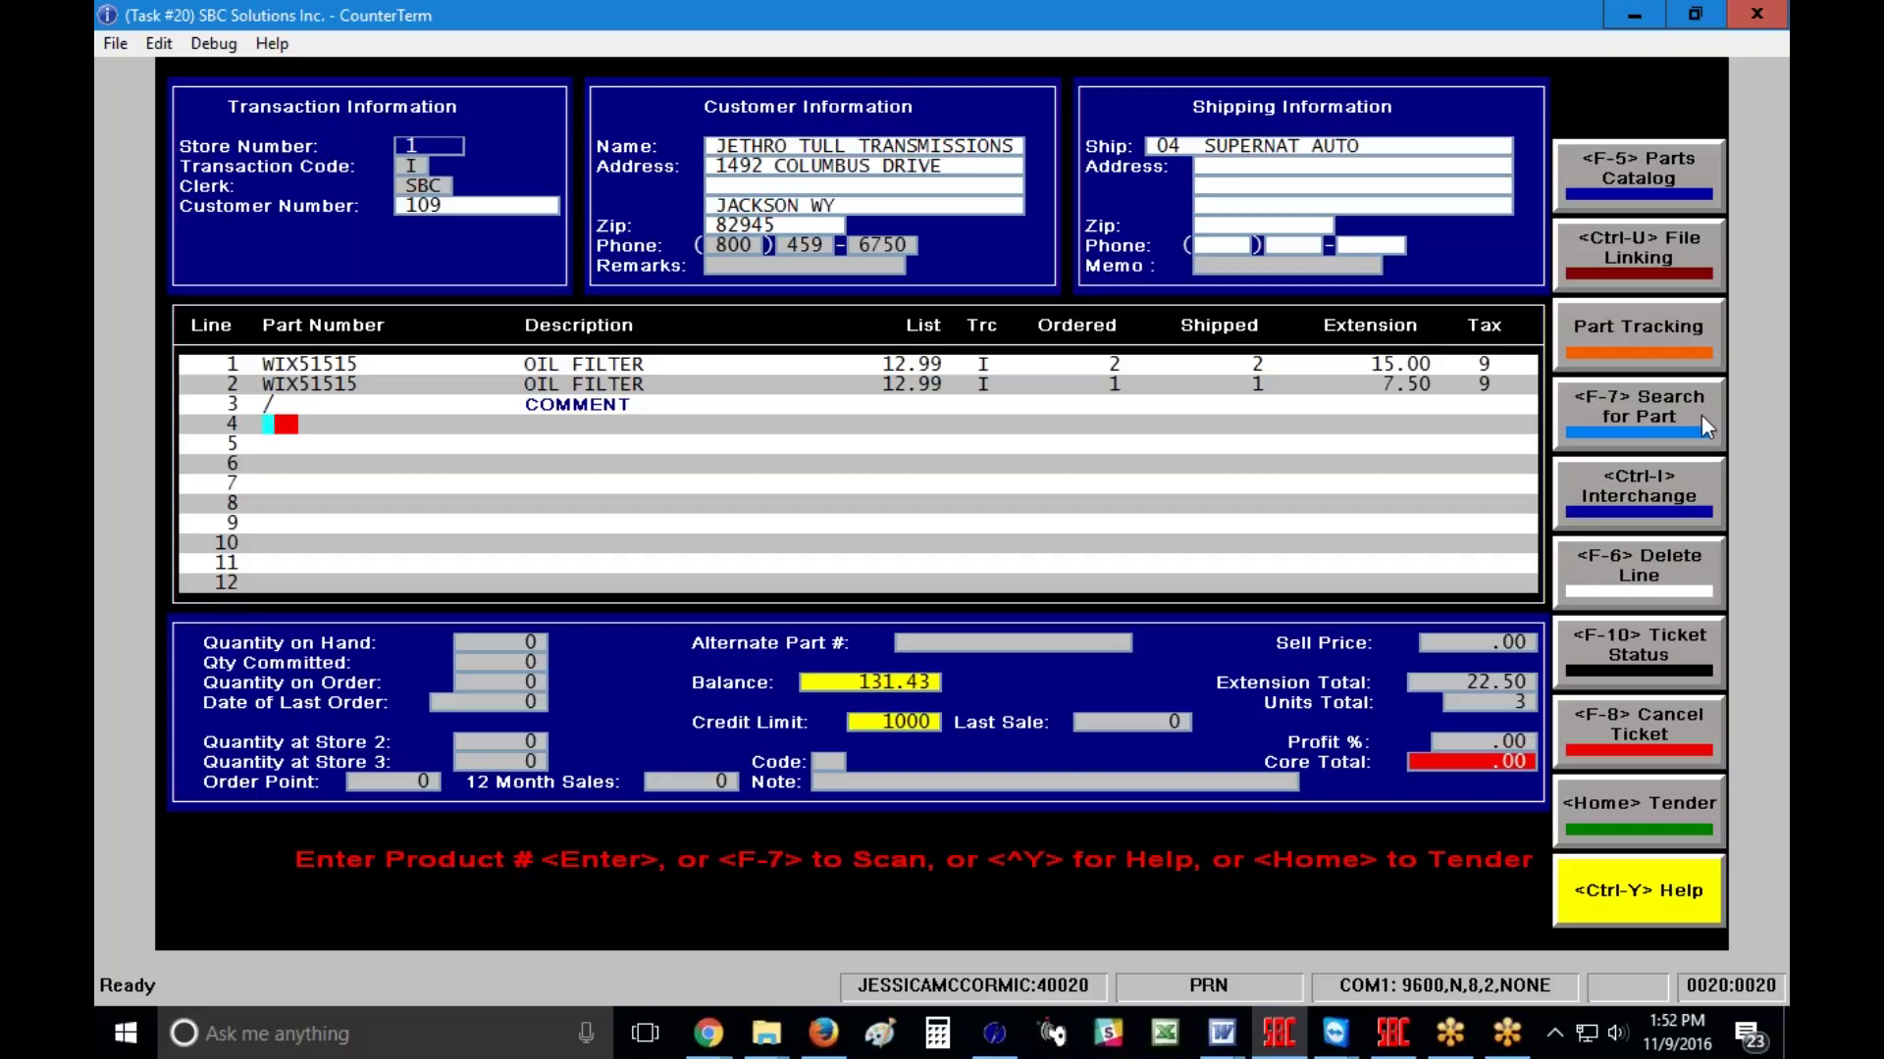
Step: Search parts by the description FILTER, hide parts without quantity on hand, and add MAK 0787 to the invoice
left_click(1636, 410)
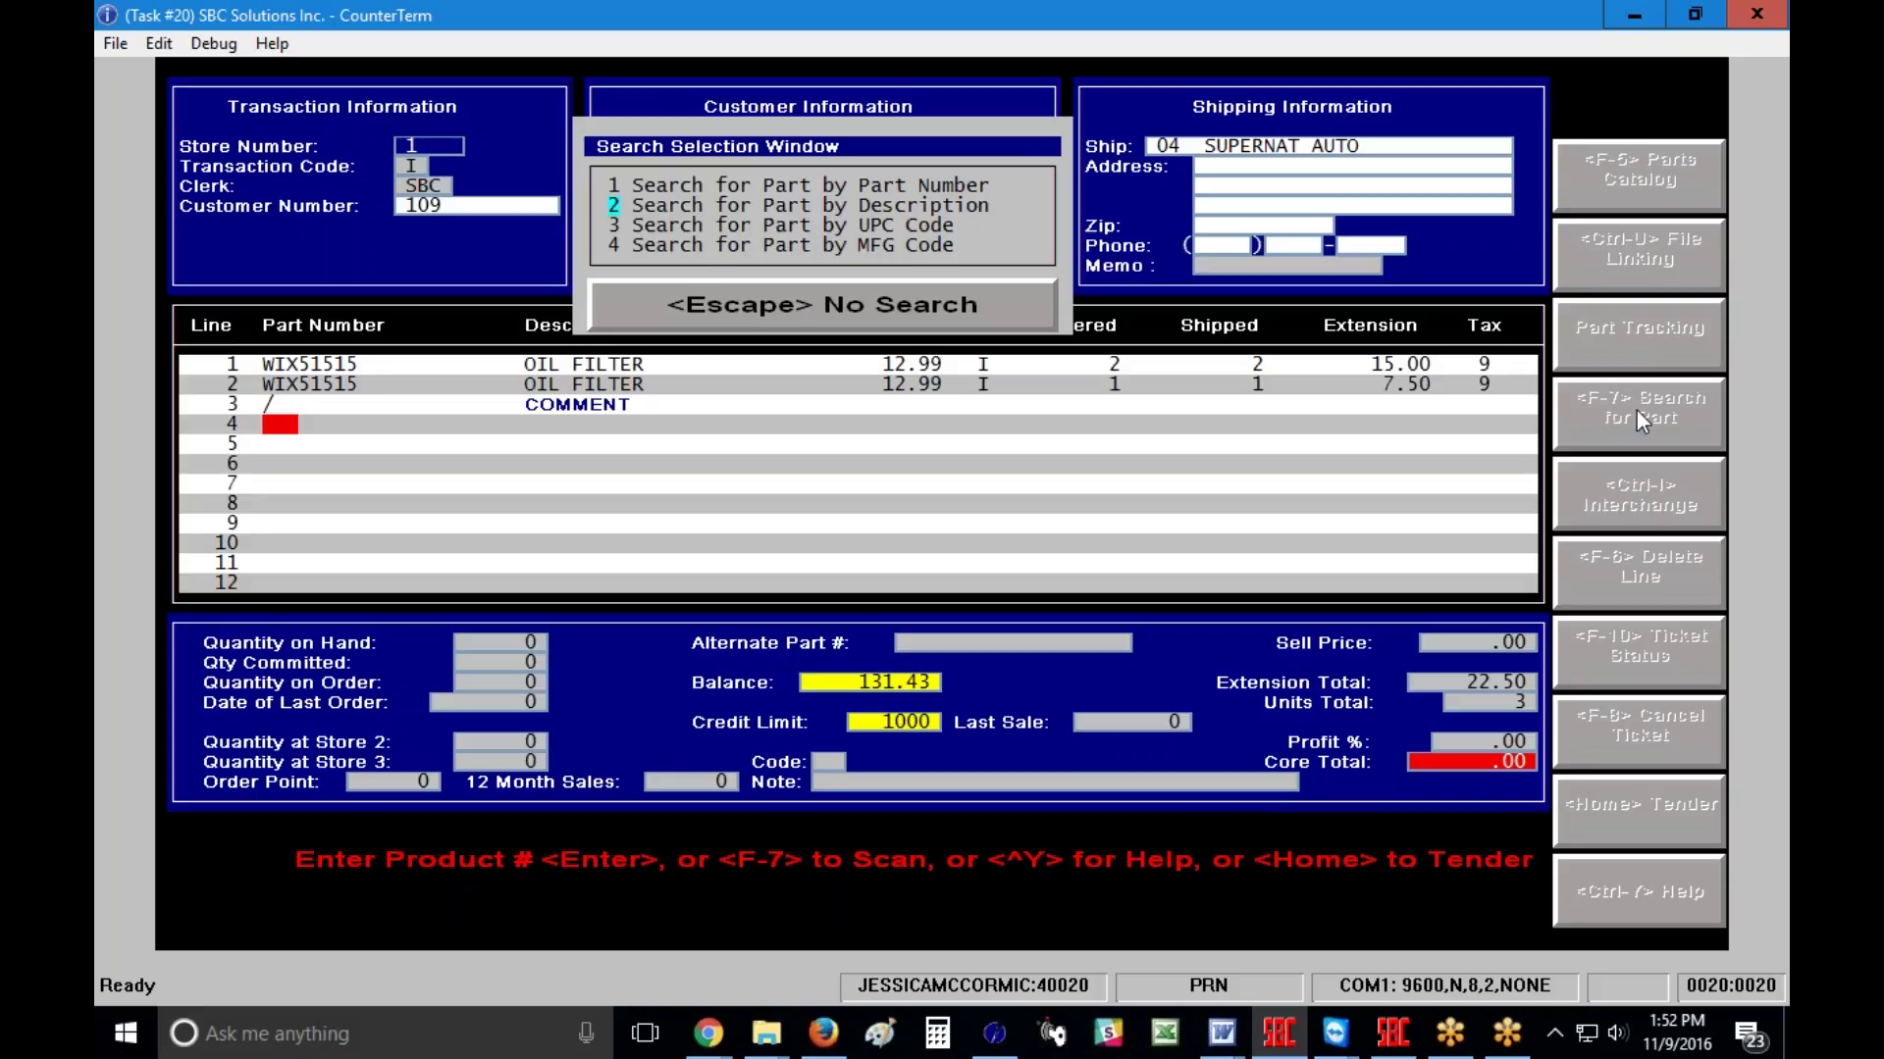
key("Return")
type("FILTER")
key("Return")
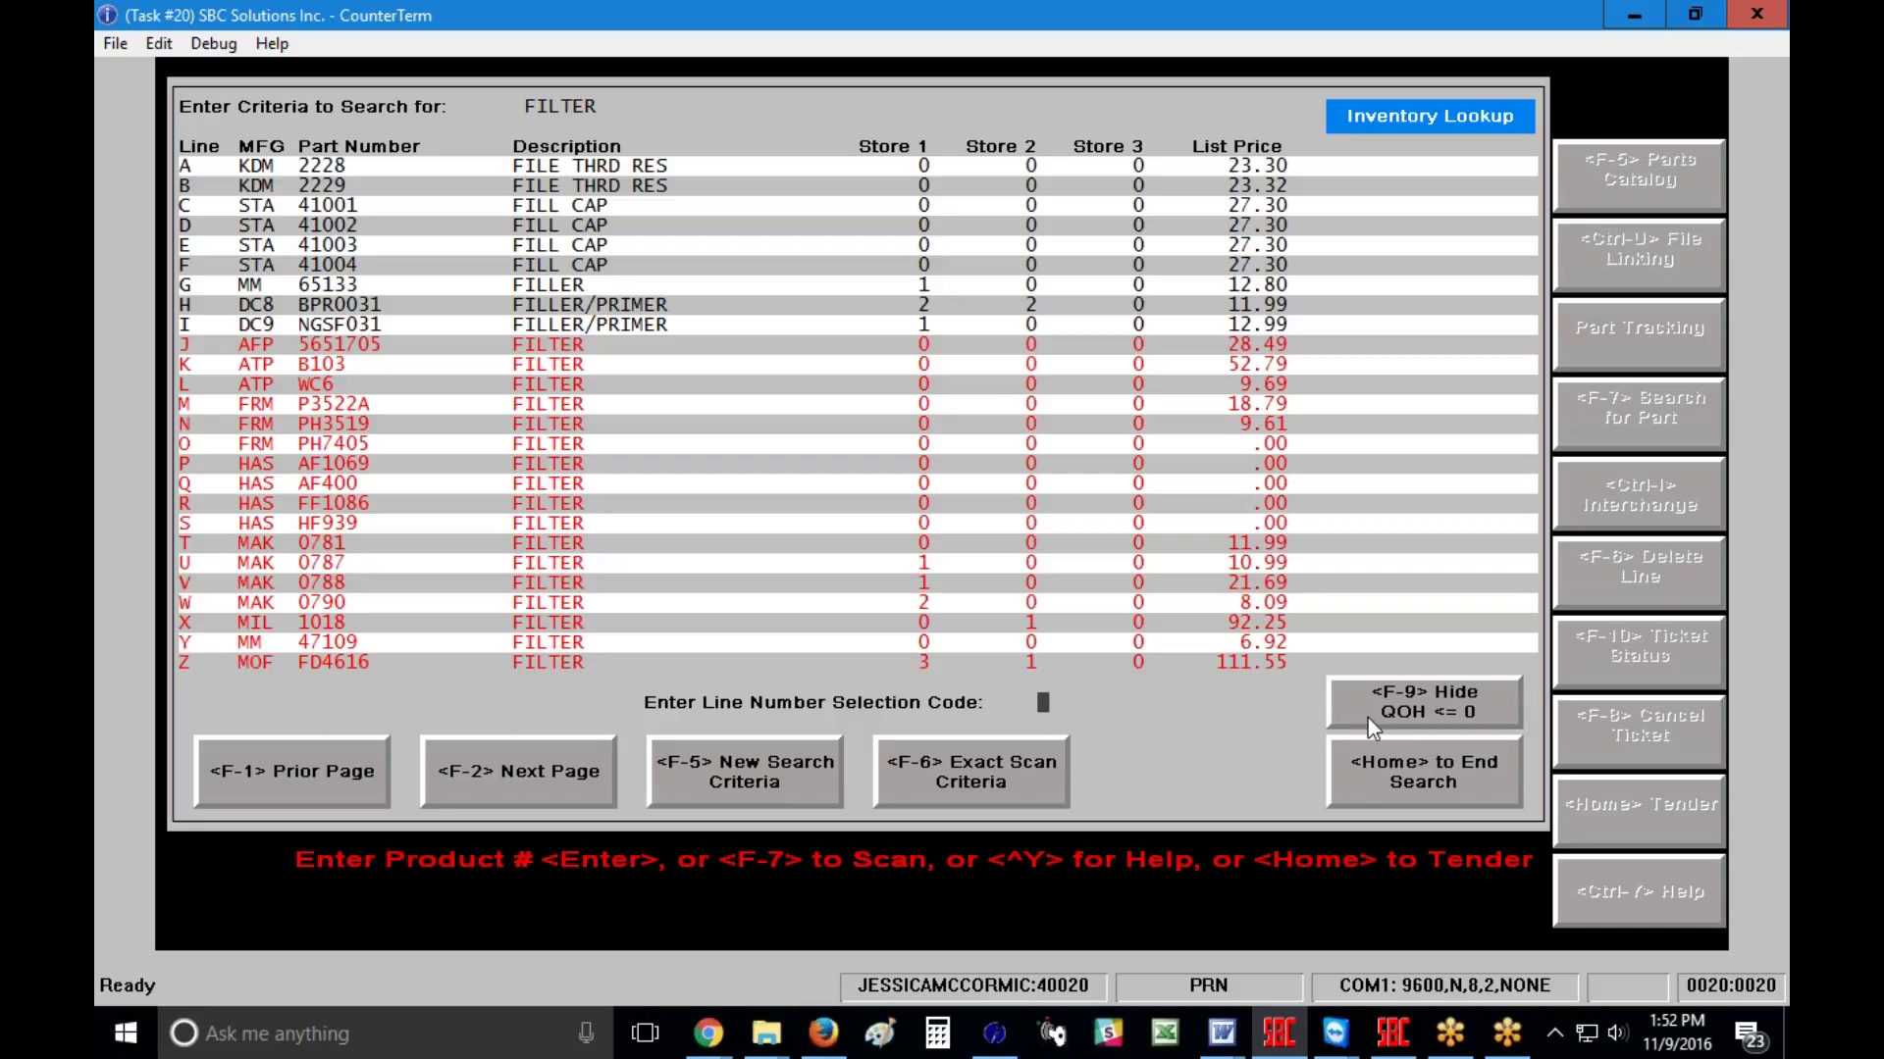
left_click(1424, 718)
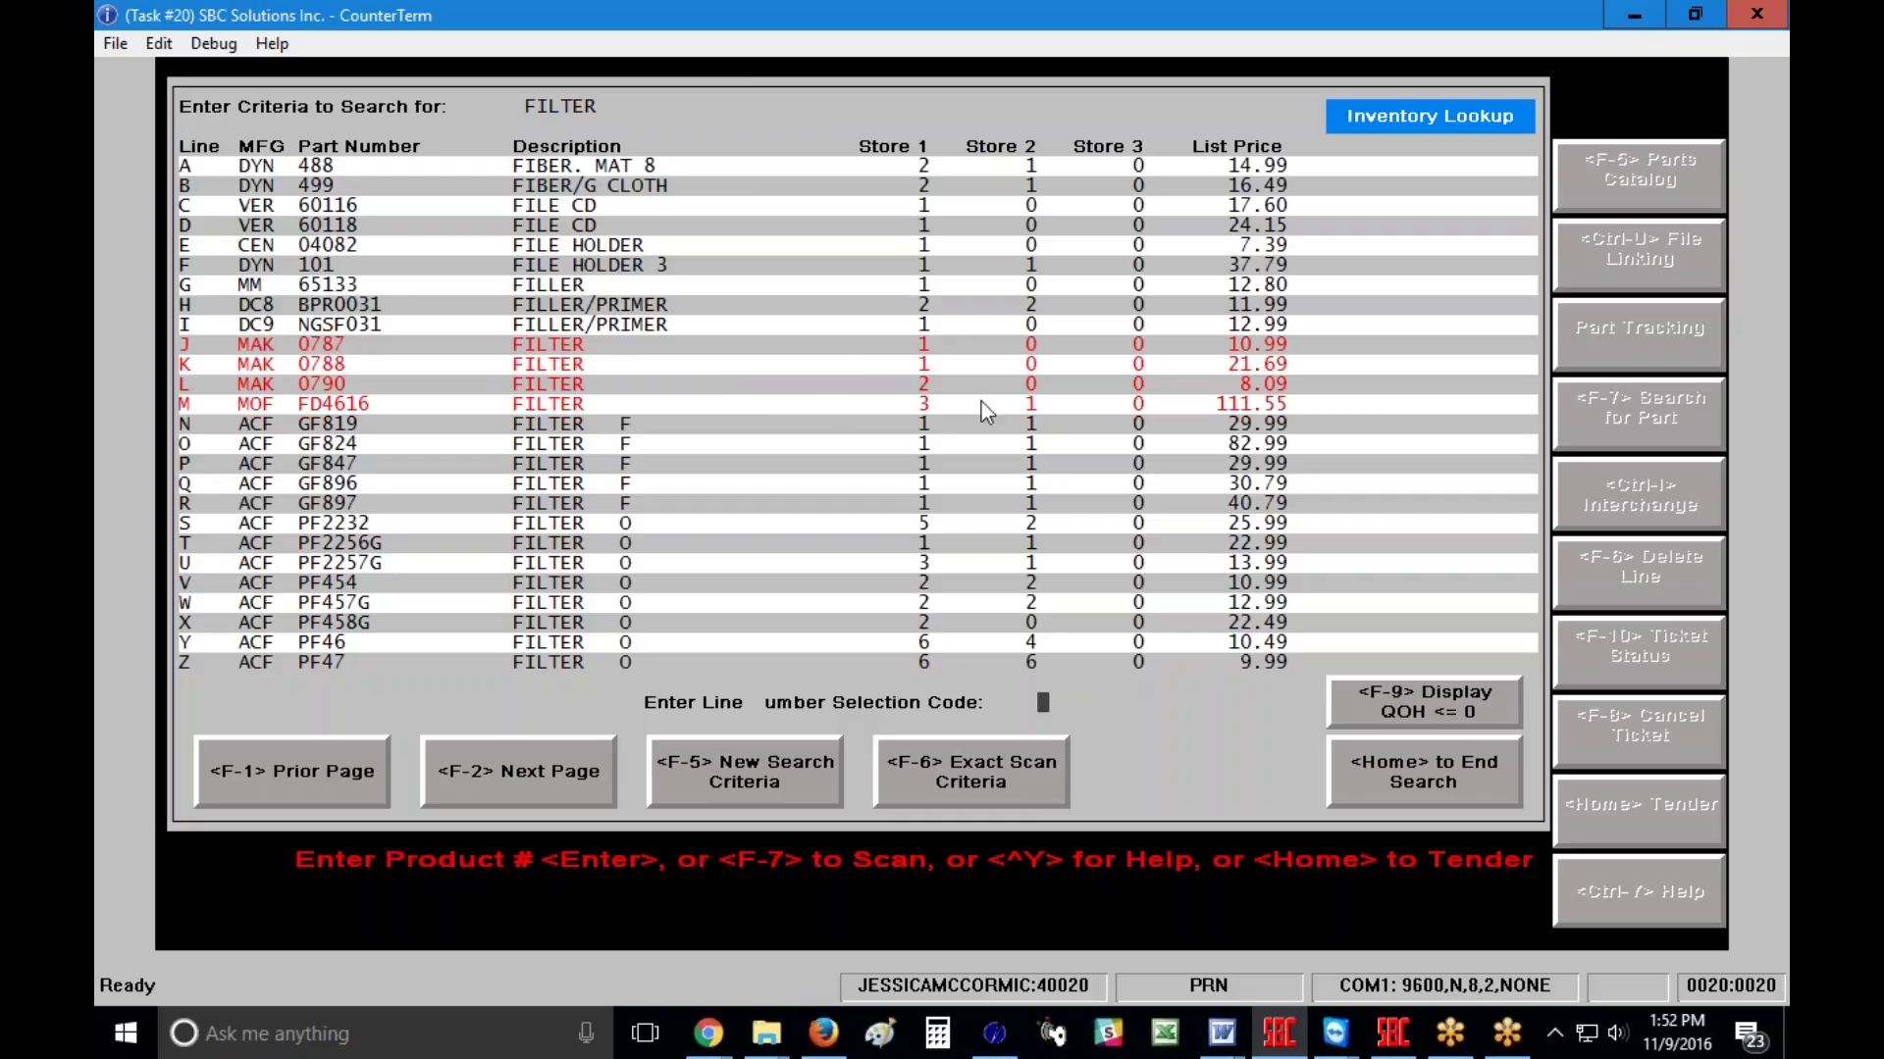
left_click(553, 352)
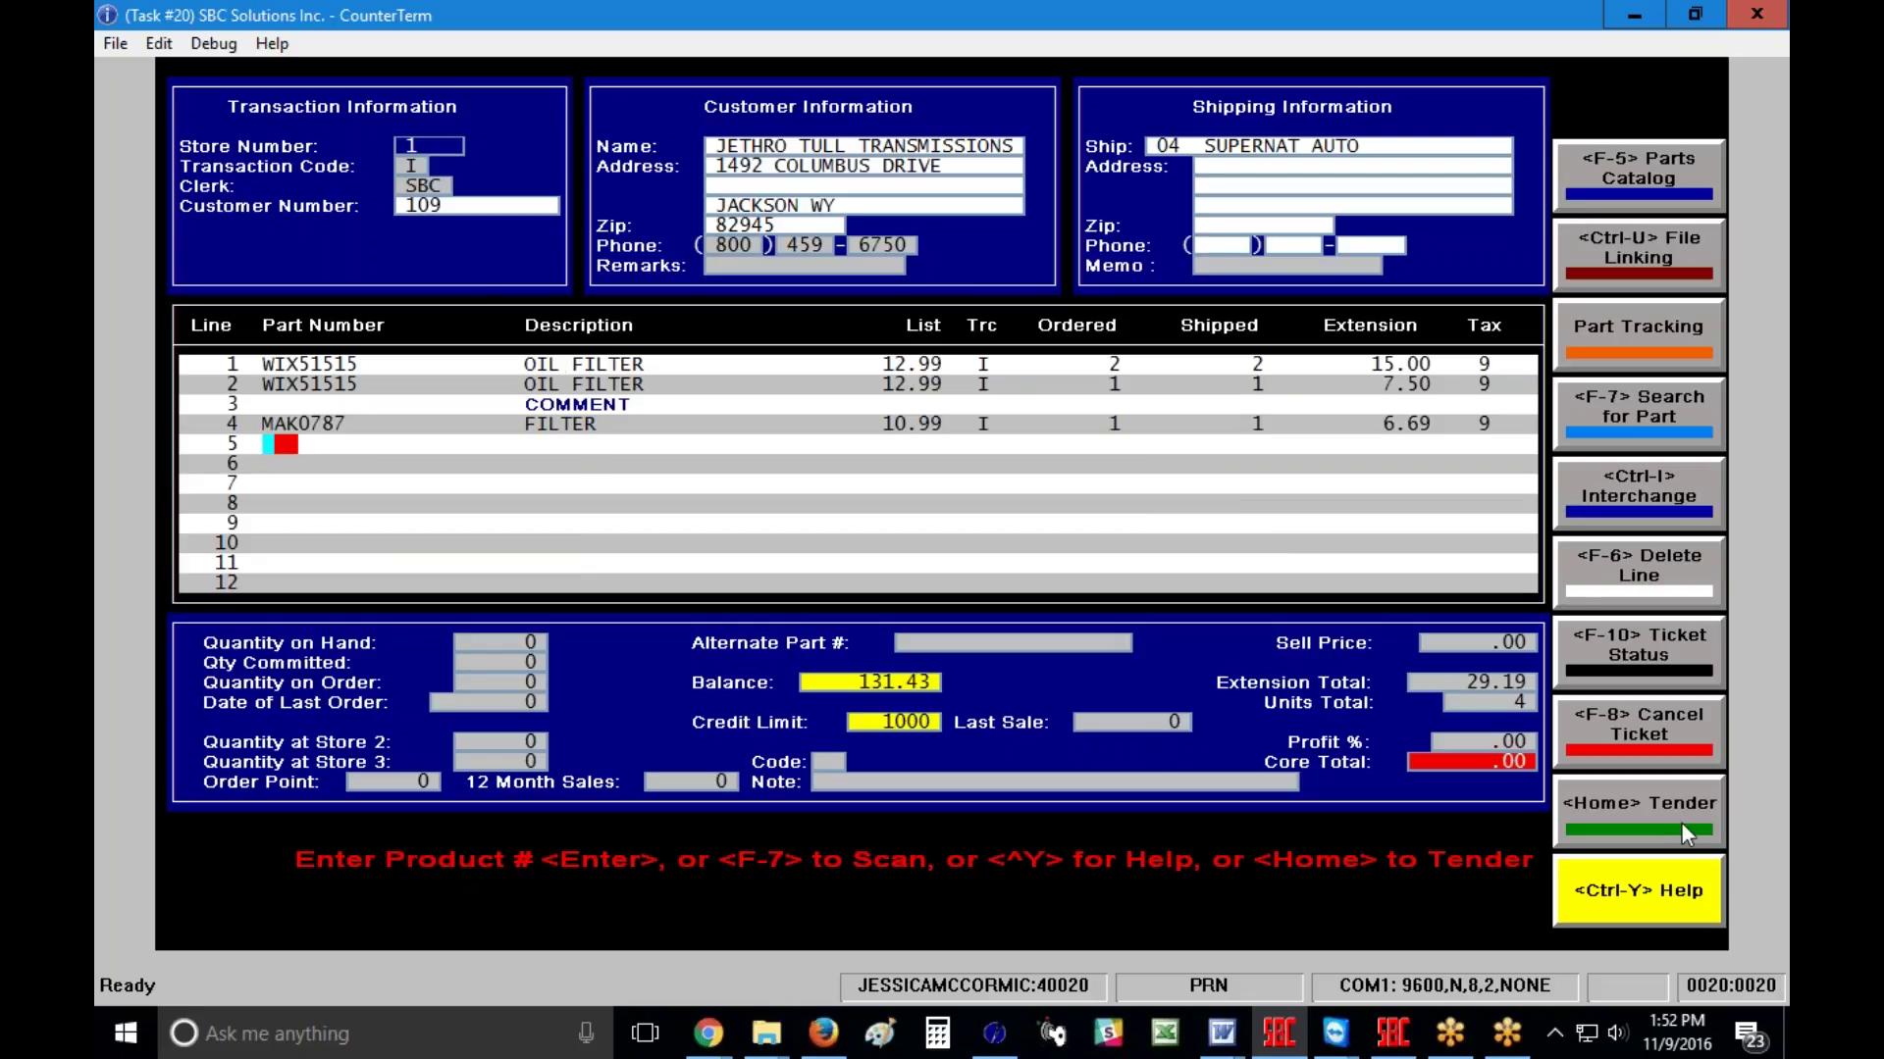
Step: Tender the ticket as a house charge and complete the transaction
left_click(1632, 806)
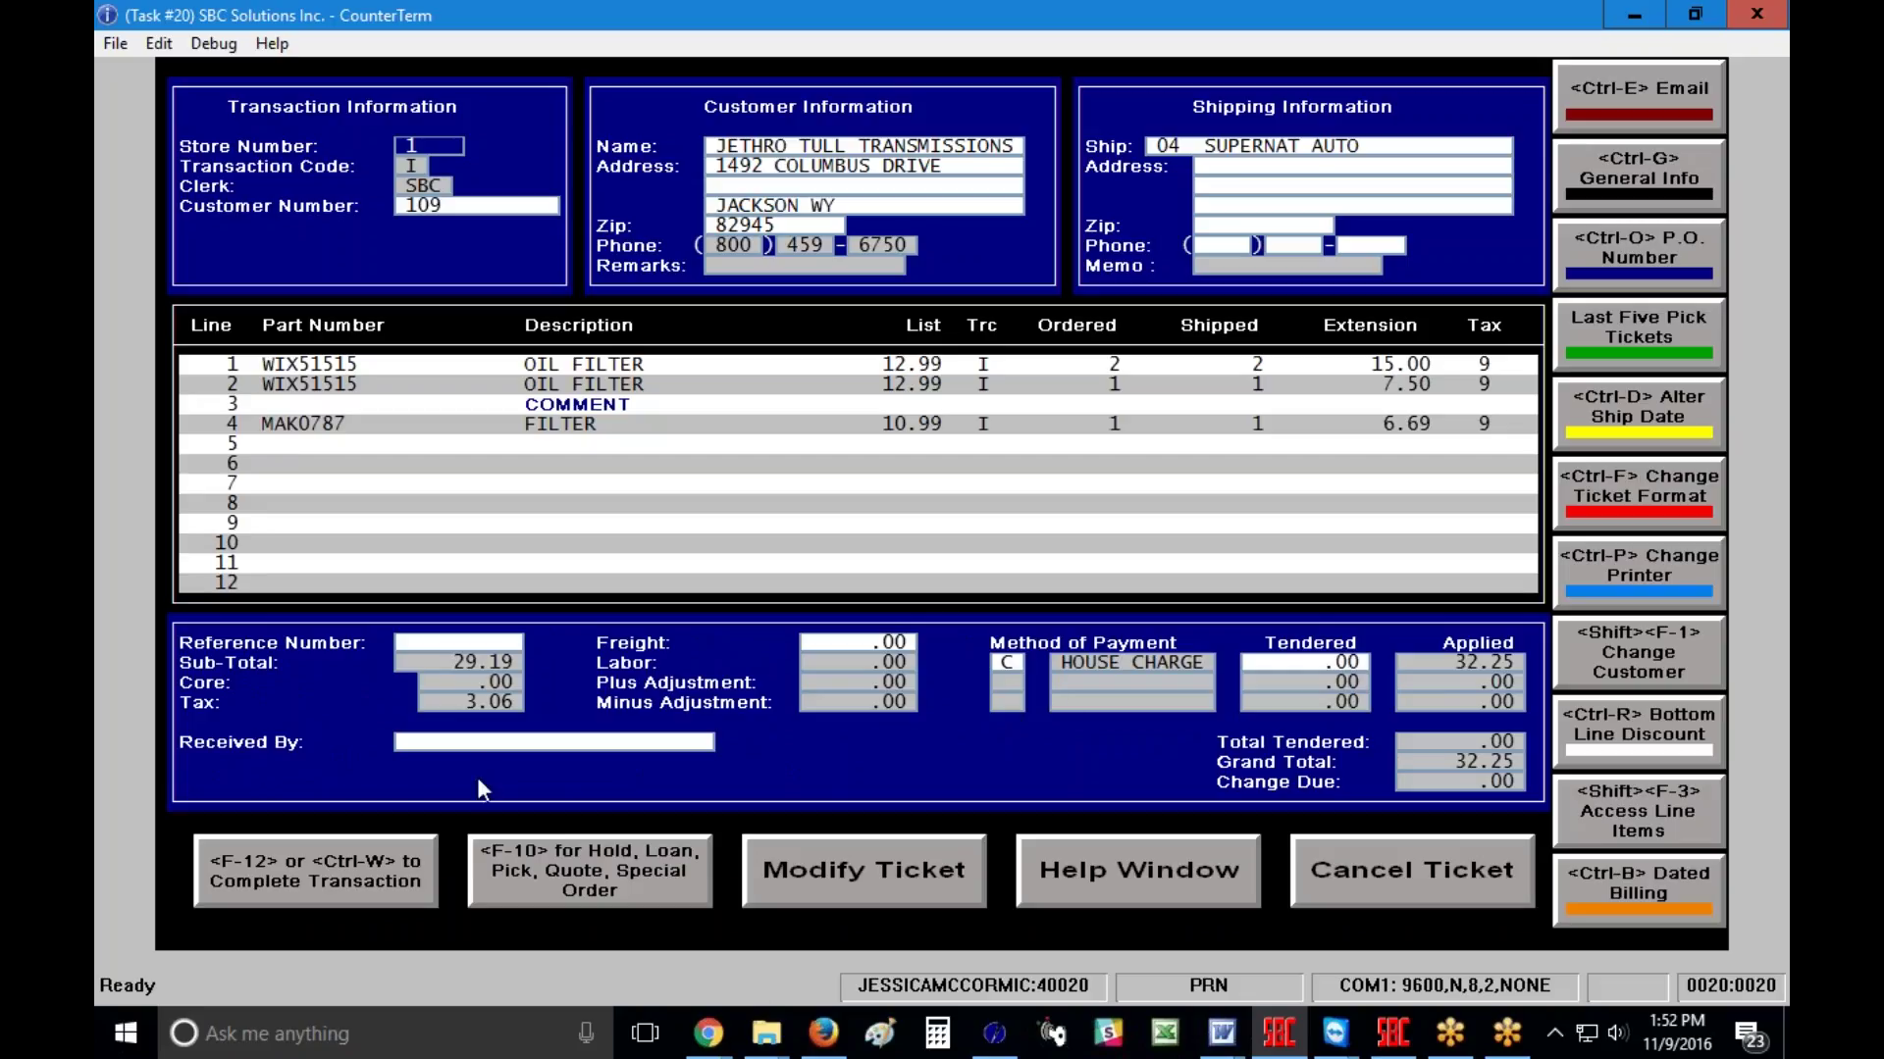
left_click(321, 876)
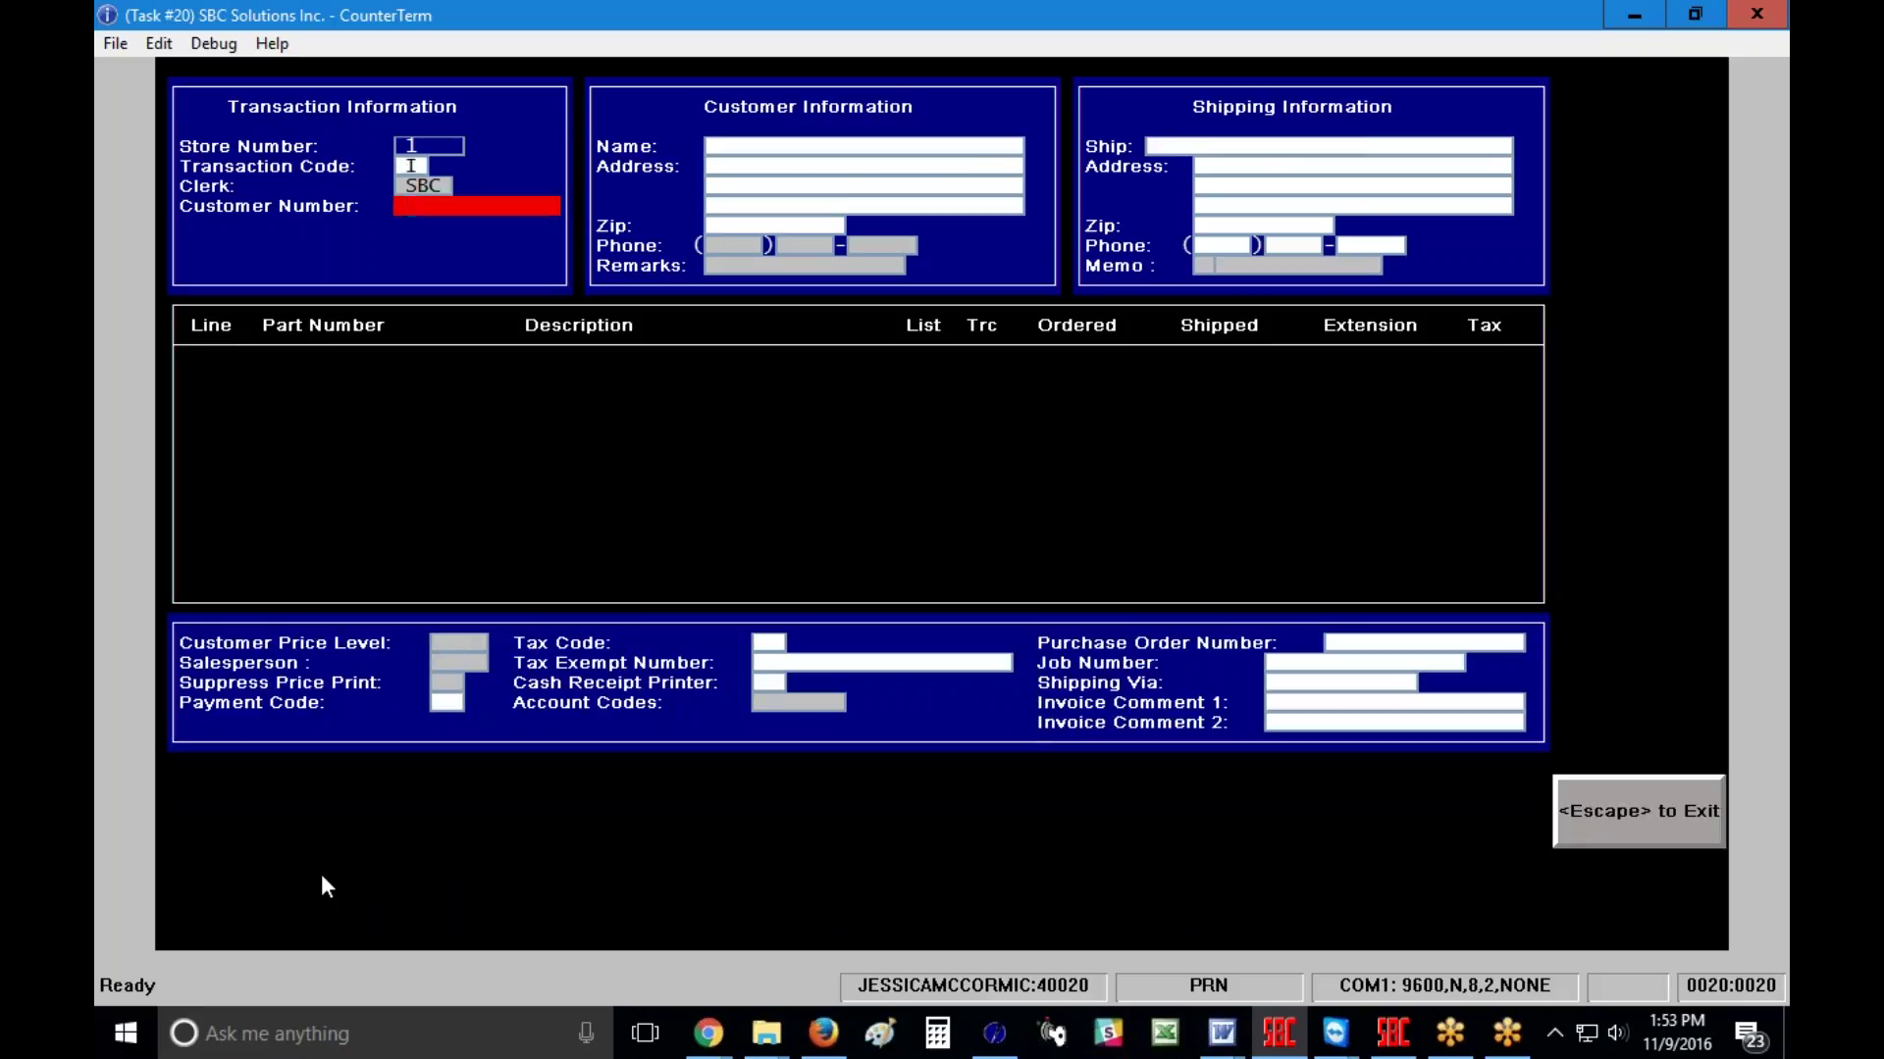
Step: Look up the next invoice's customer by first name and select the account listed on line M
key("Return")
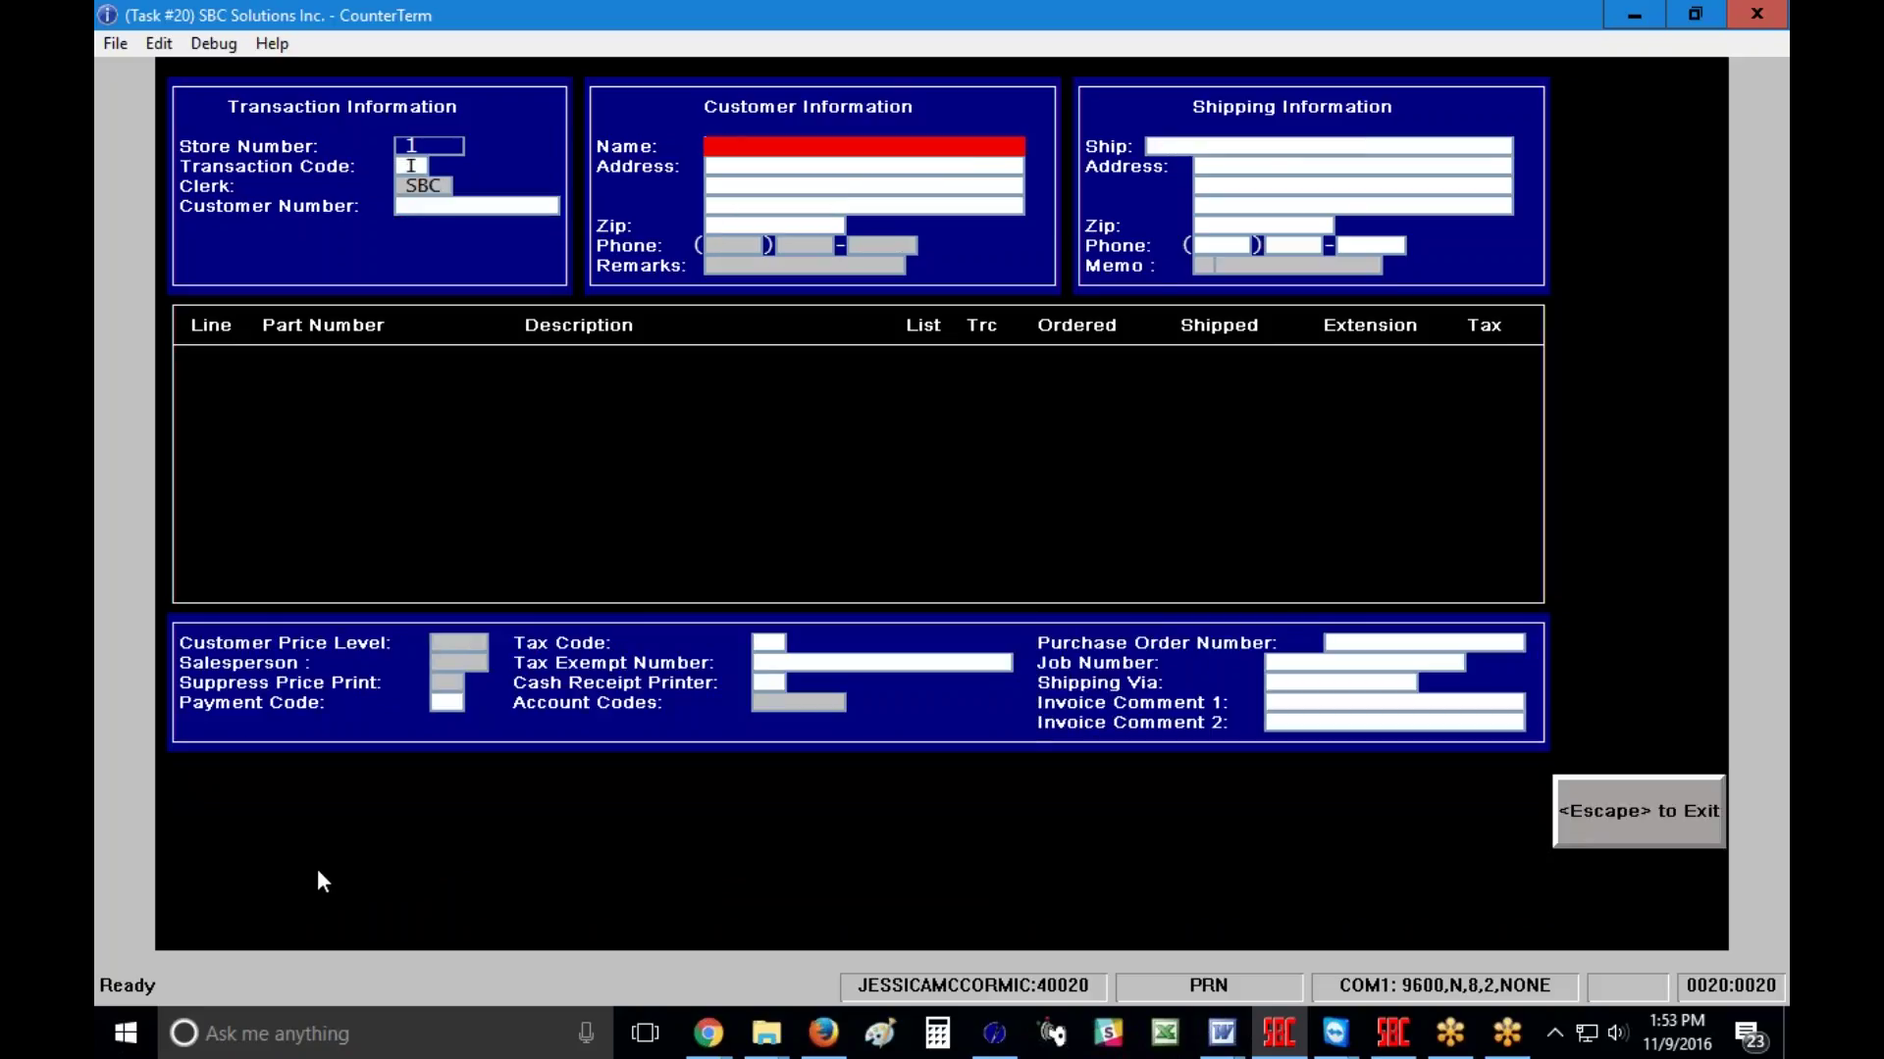
type("JOHN")
key("Return")
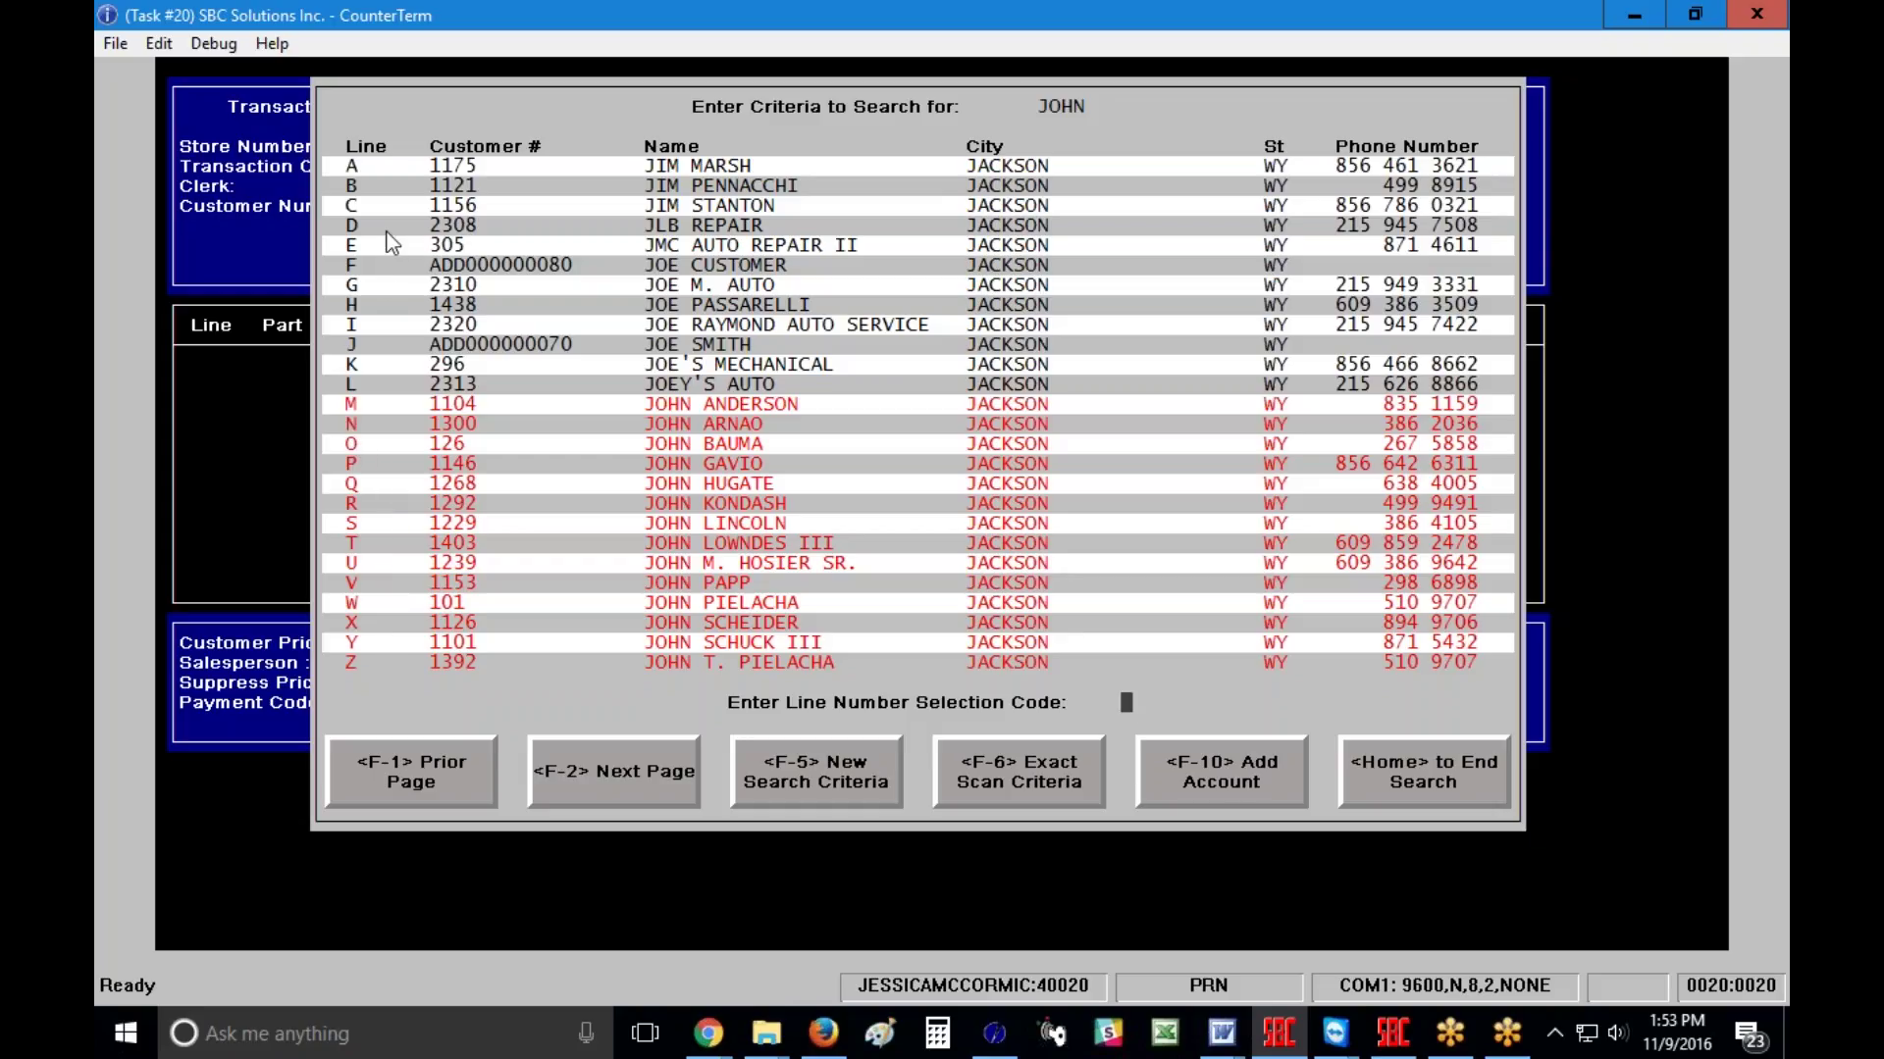
left_click(361, 404)
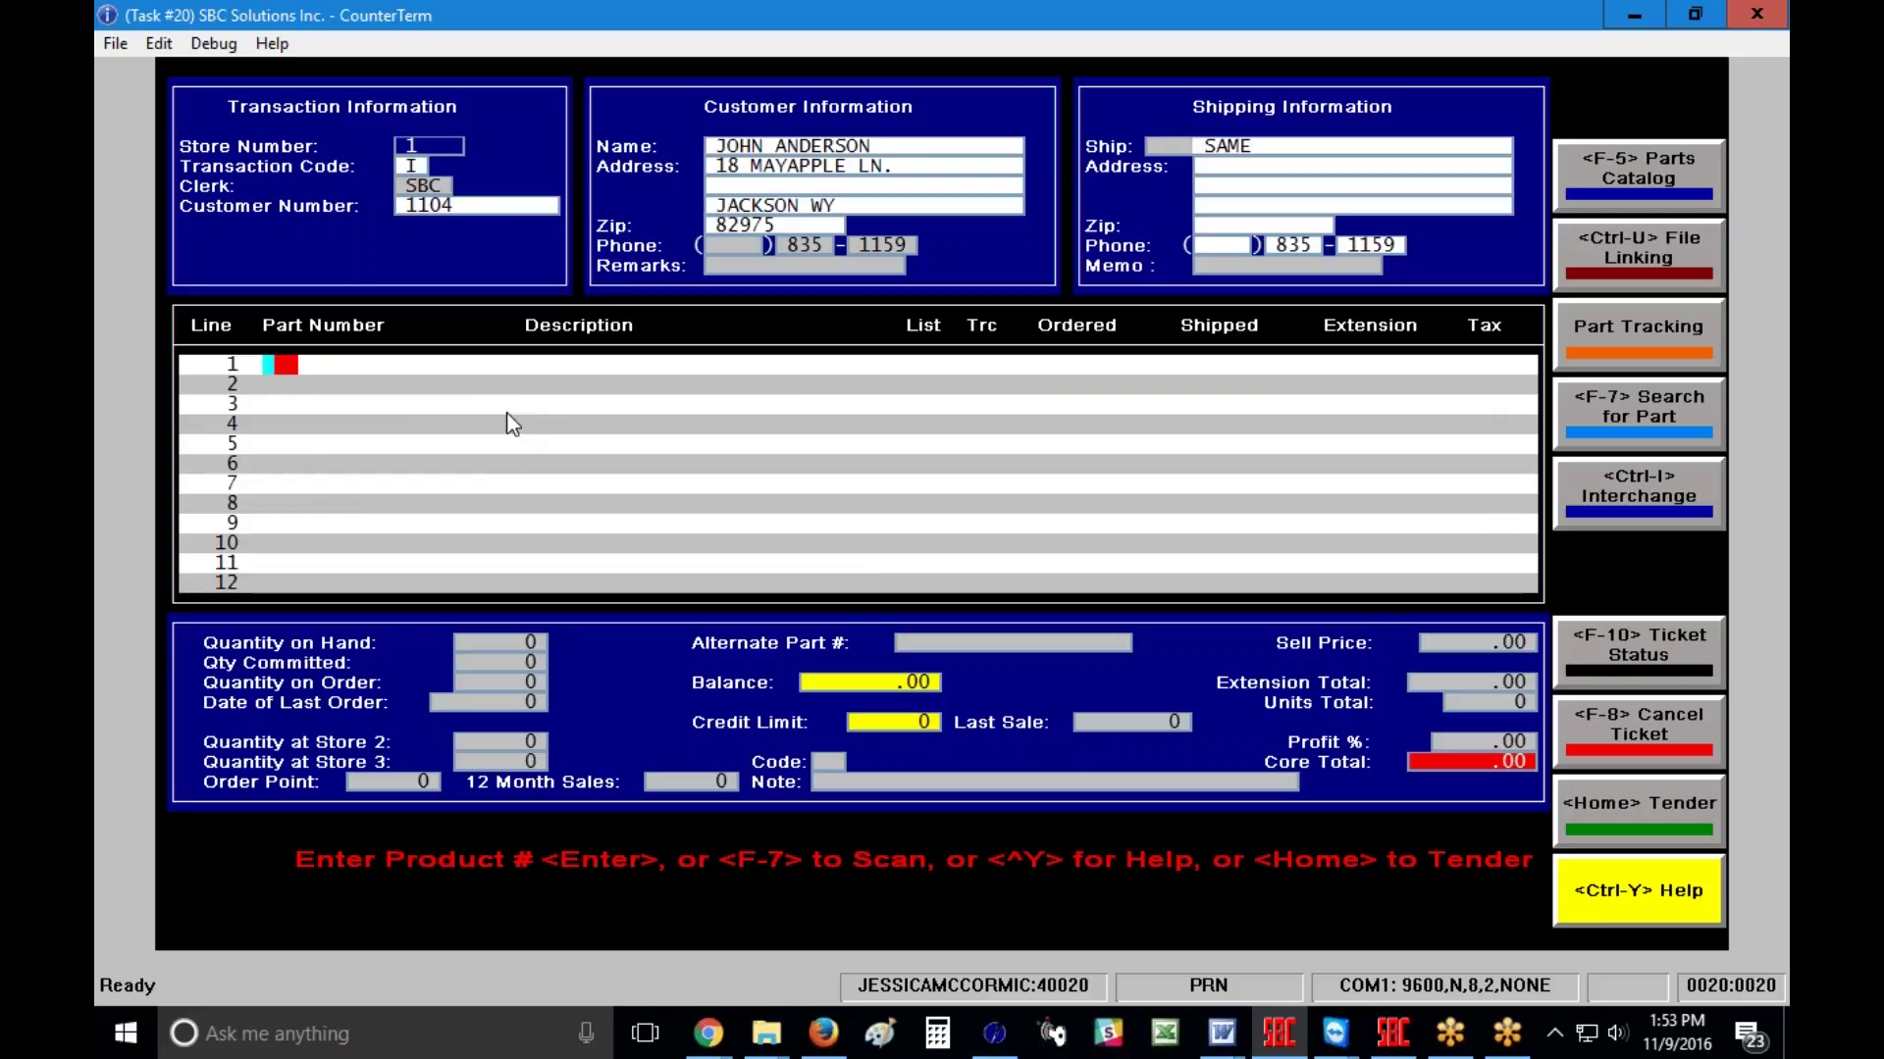
Step: Add part 51515 to the new invoice with an ordered quantity of 2
type("51515")
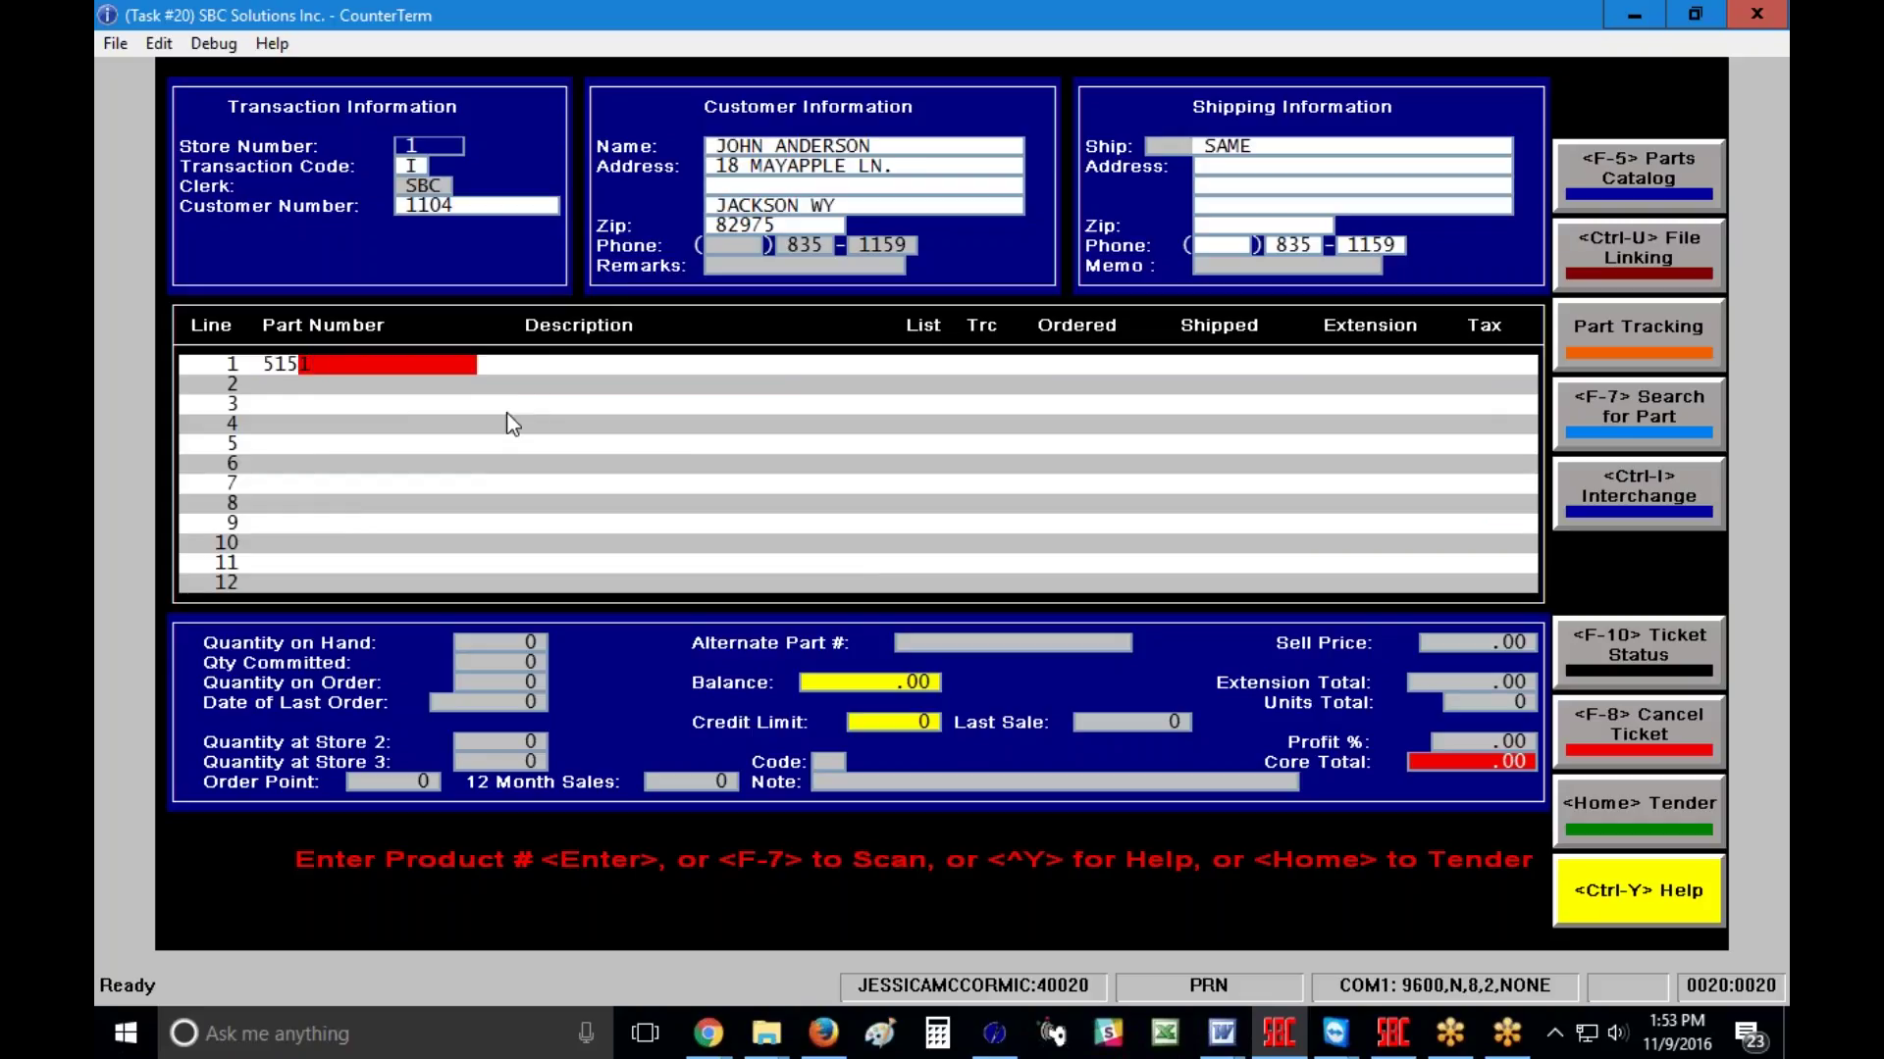
key("Return")
type("2 1")
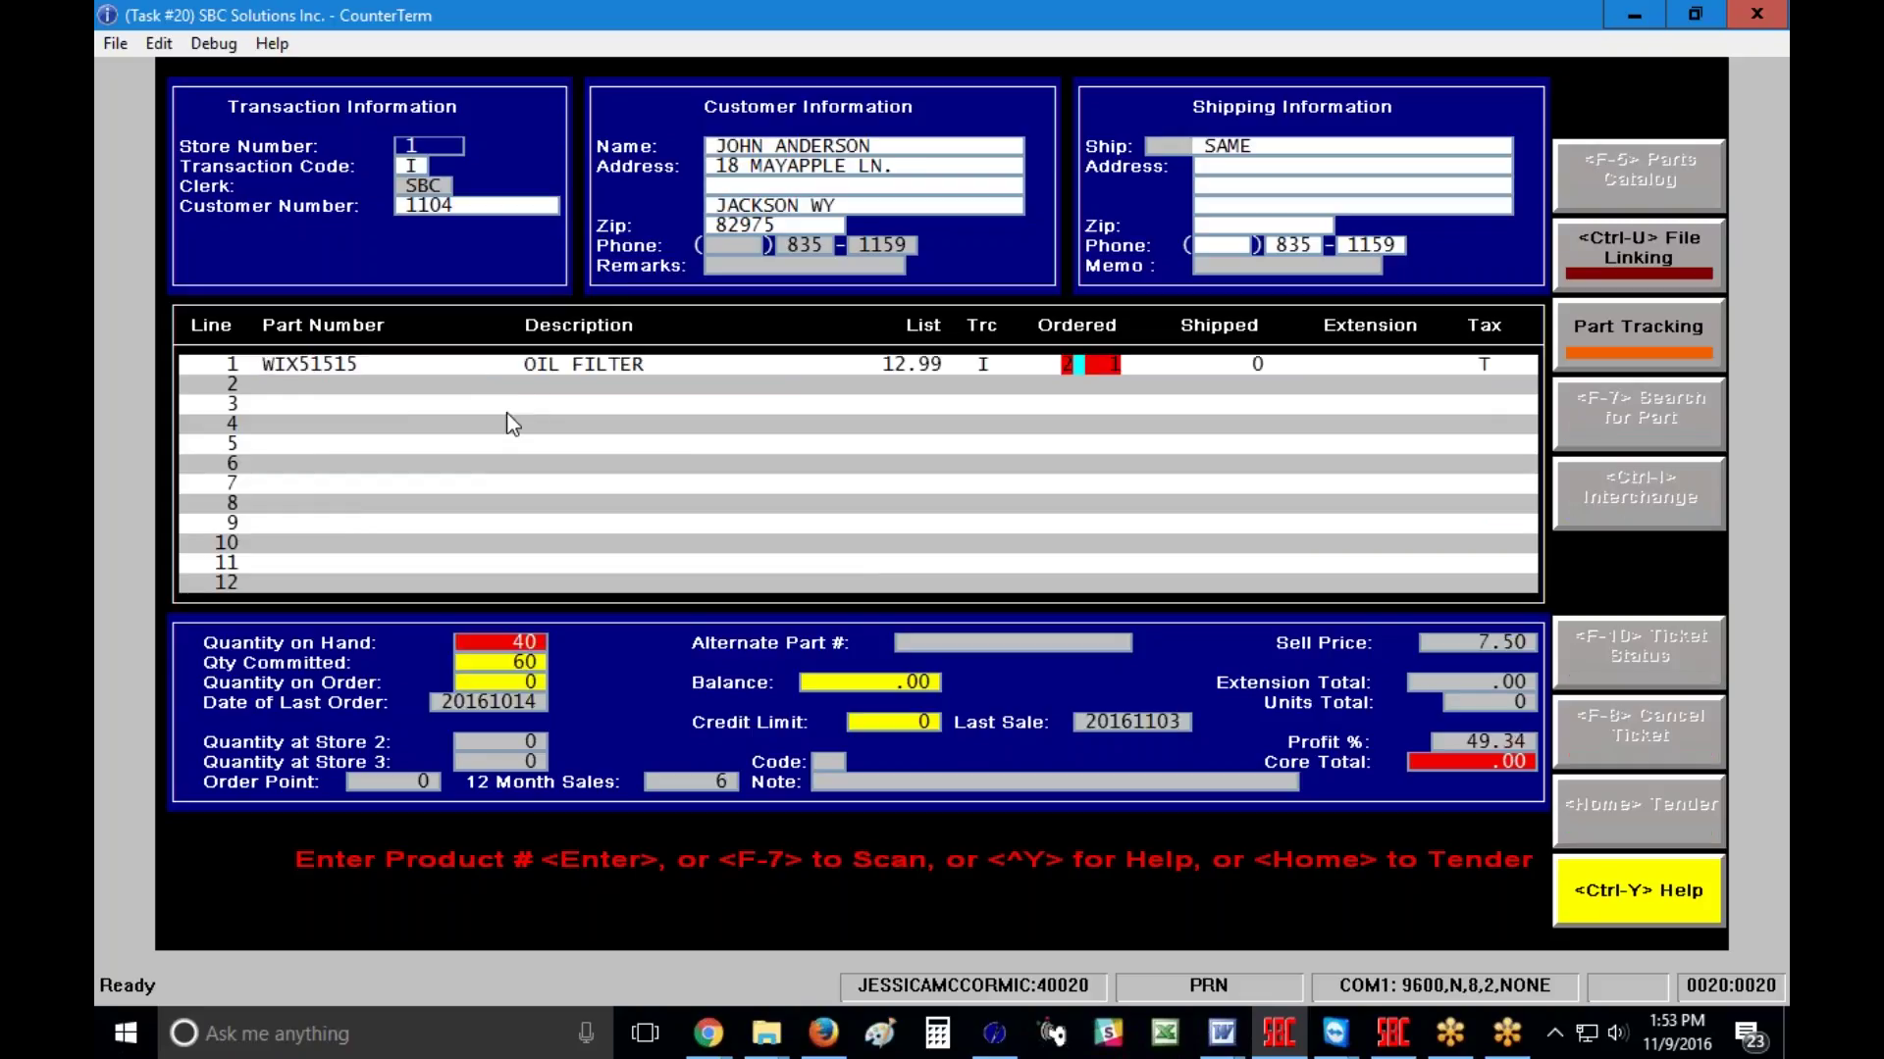
key("Return")
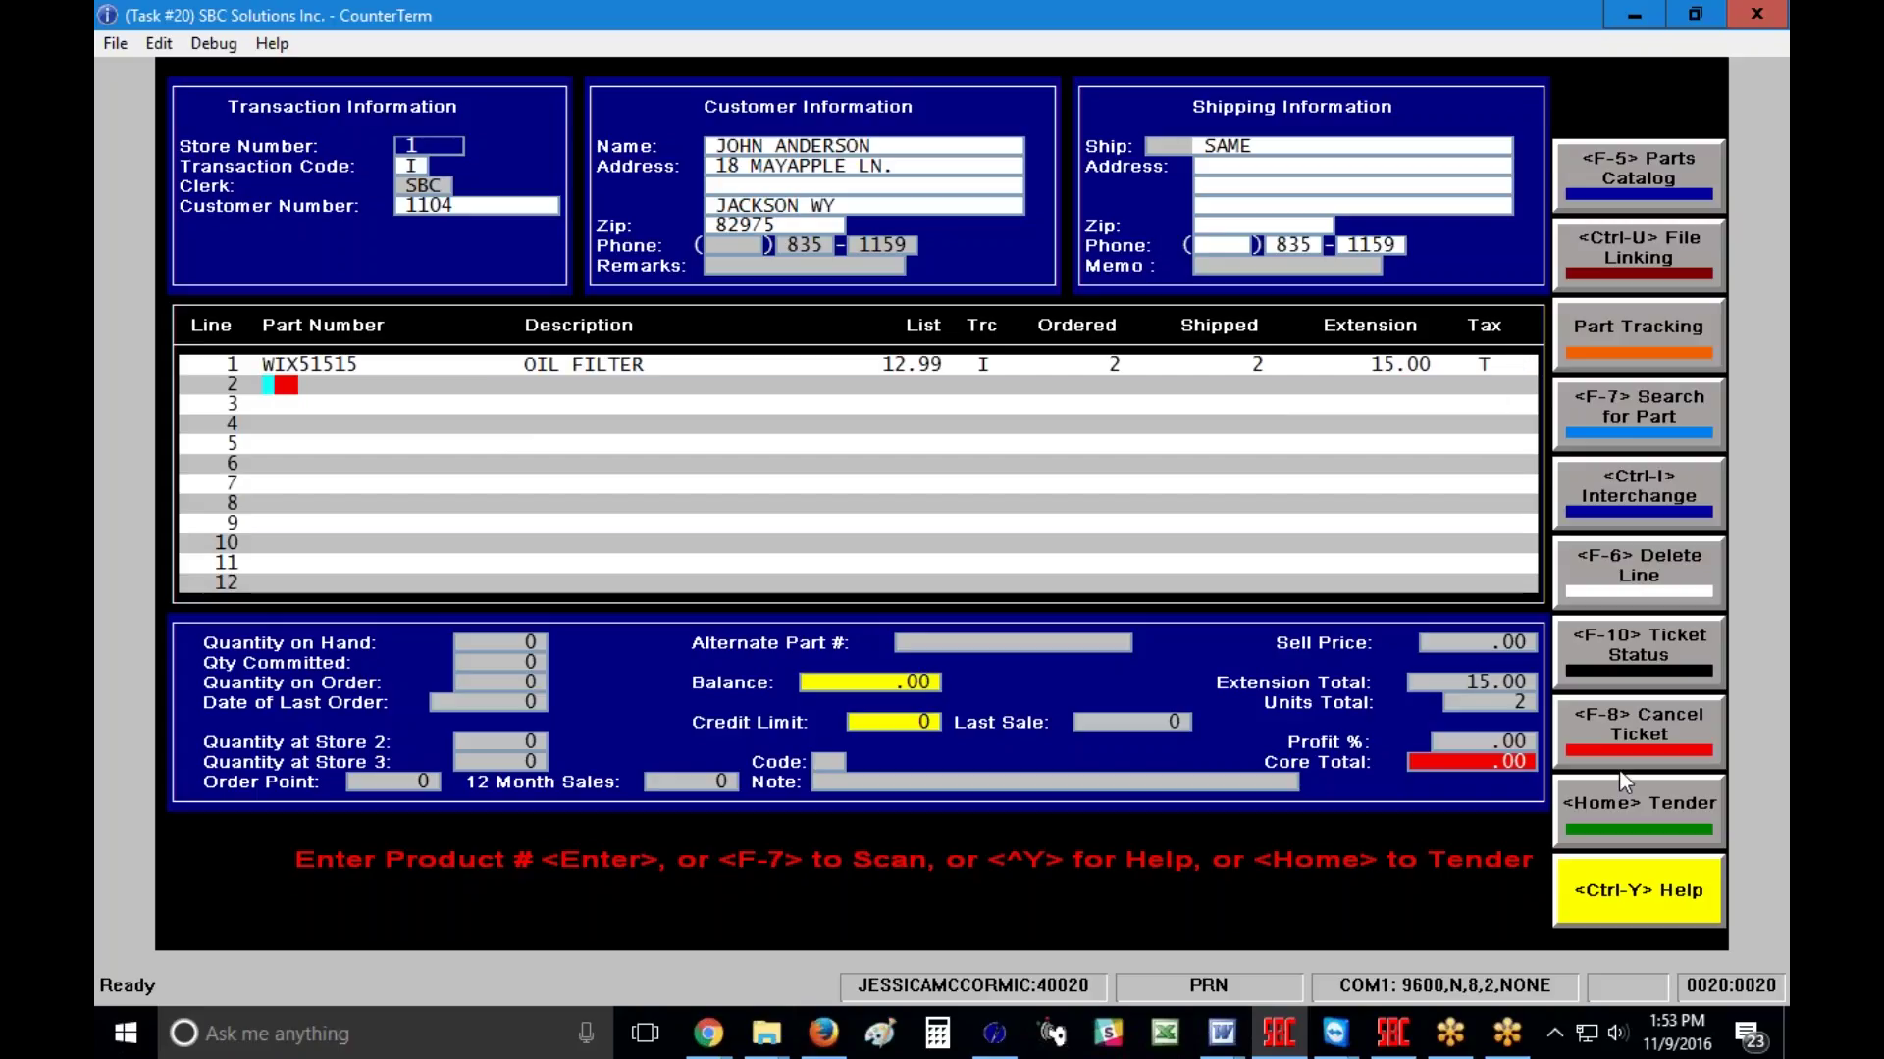
Step: Tender the ticket with 20.00 in cash, leave Received By blank, and complete the transaction
left_click(1634, 809)
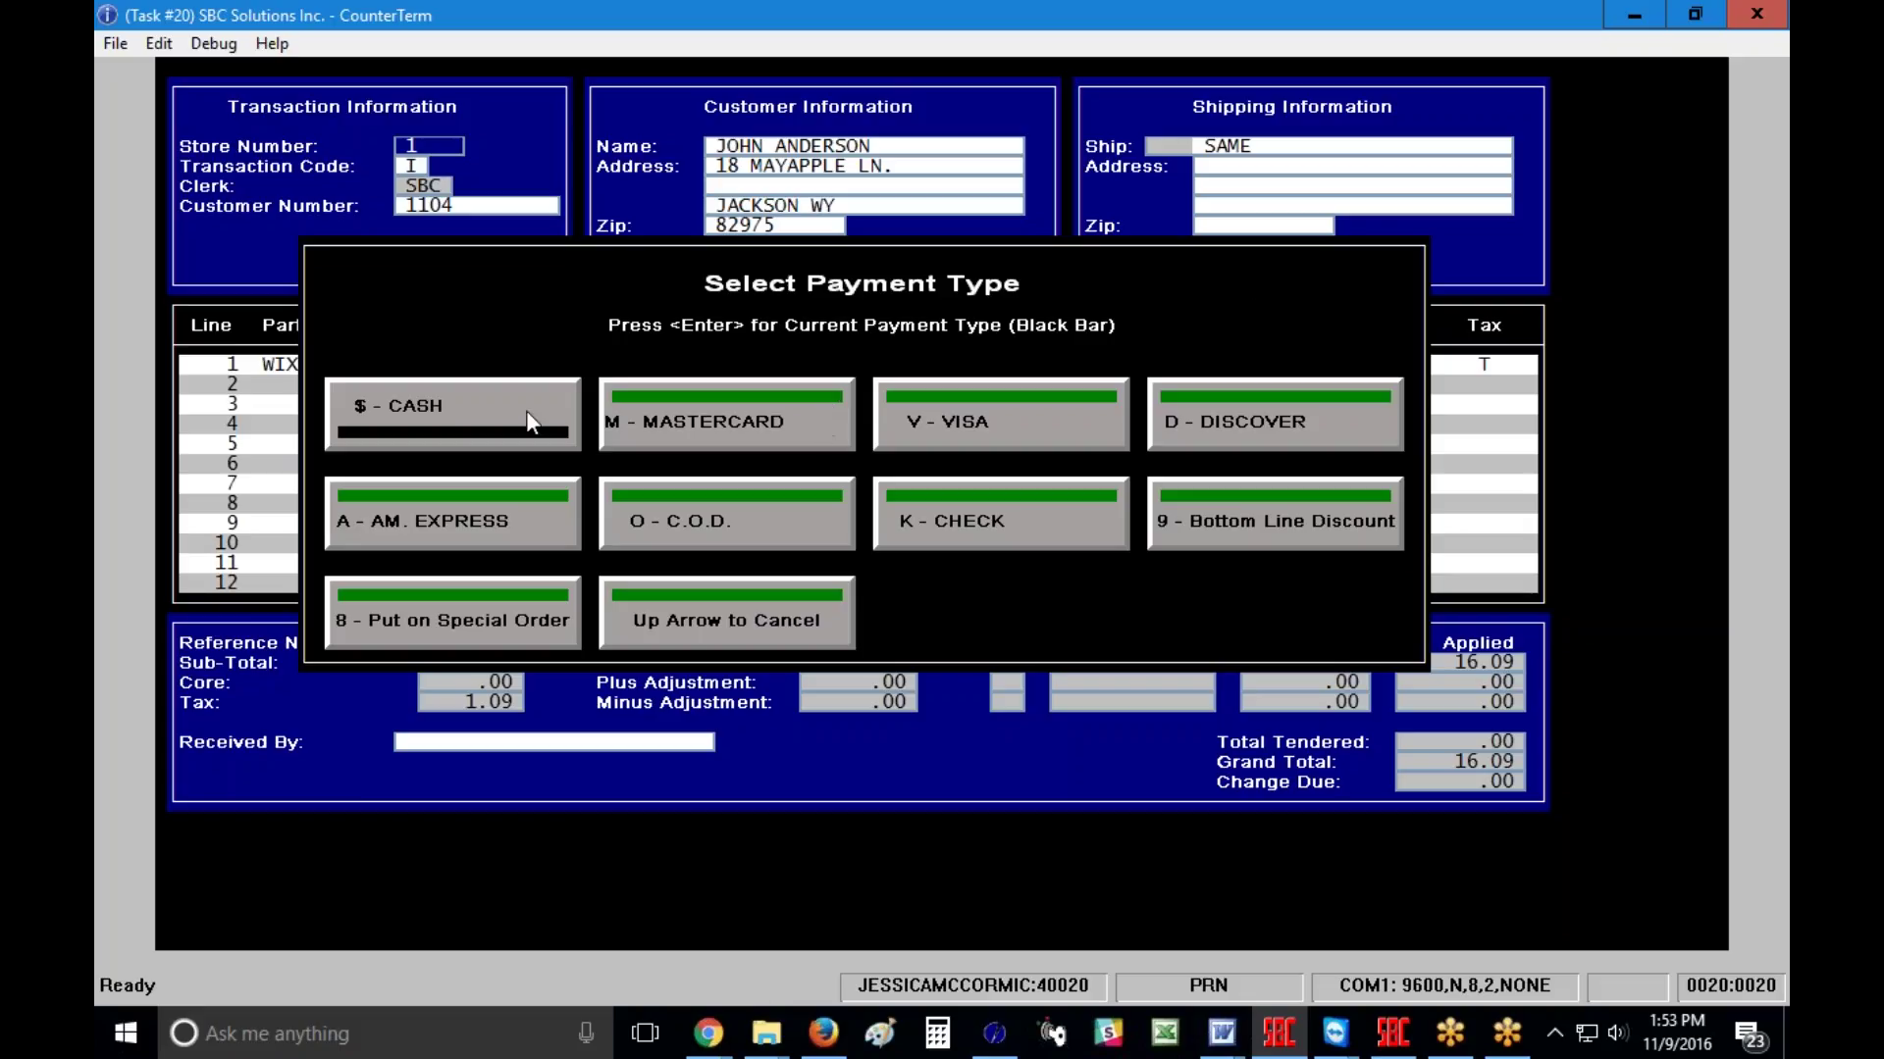
left_click(461, 412)
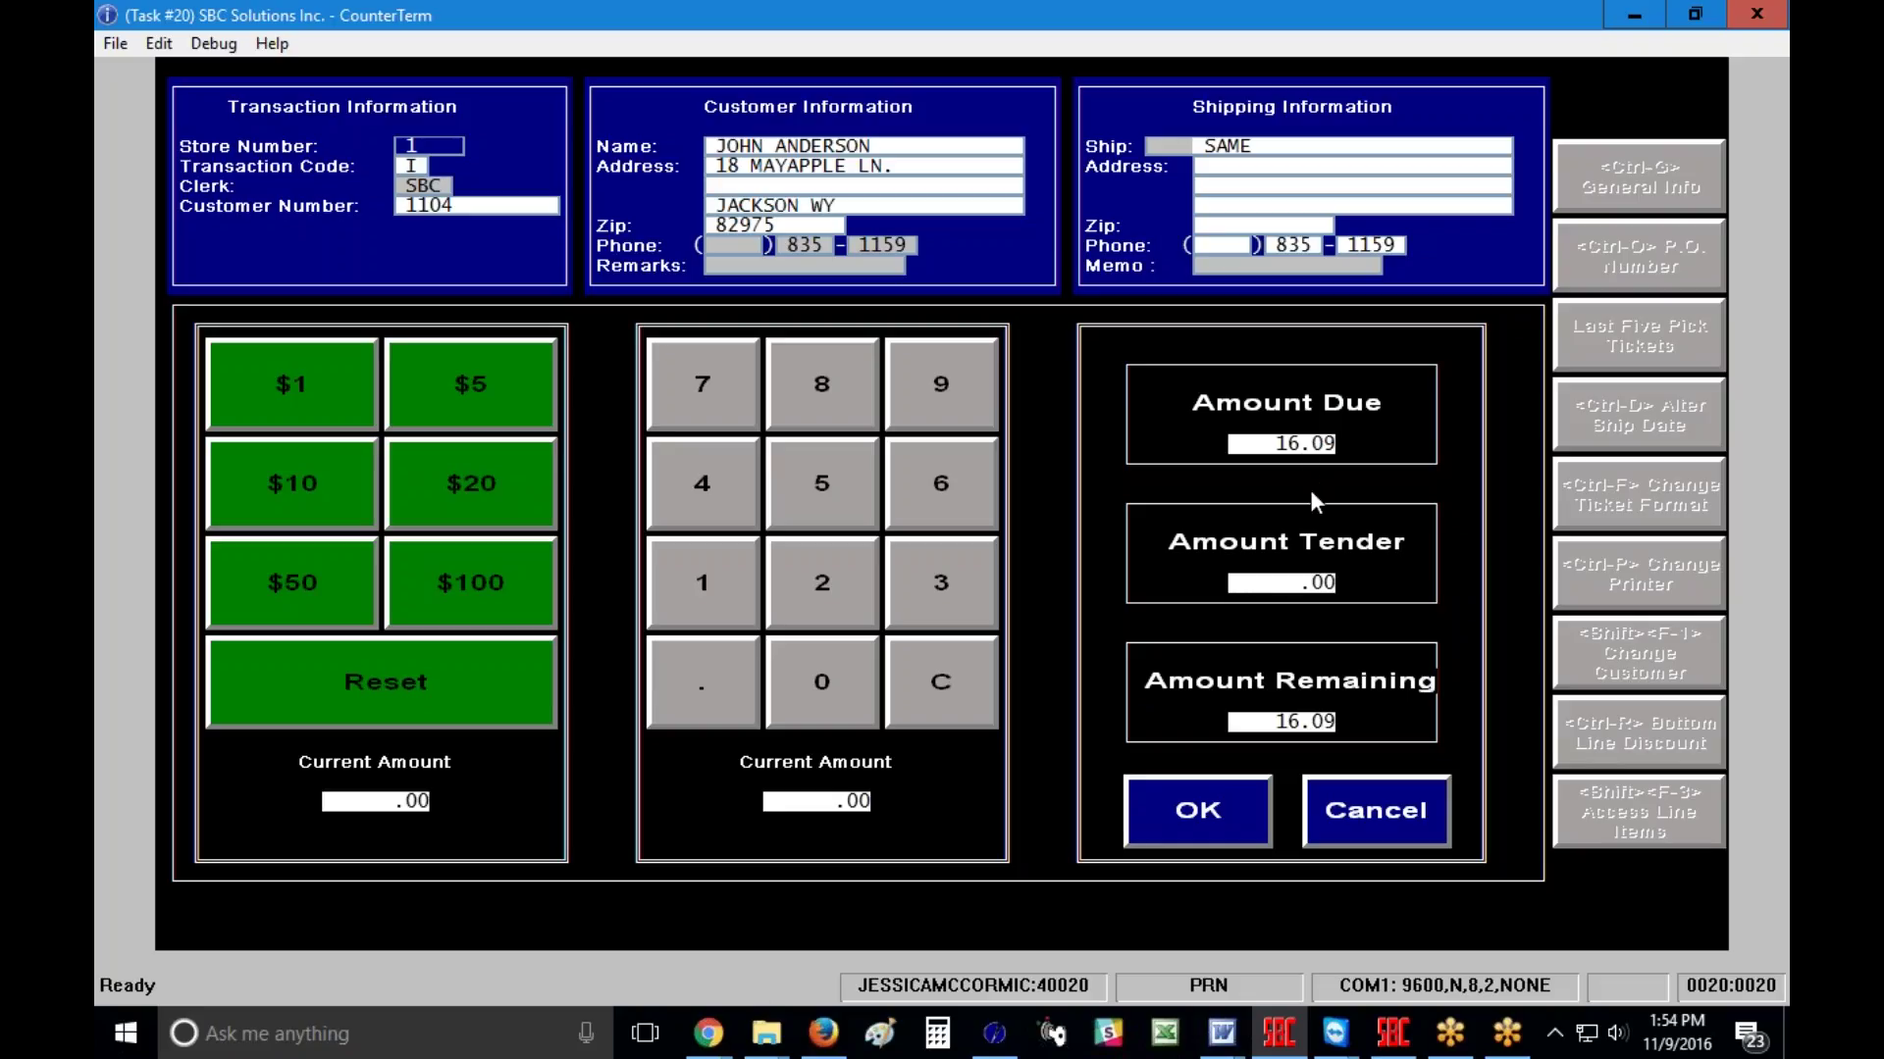
type("20")
key("Return")
key("Return")
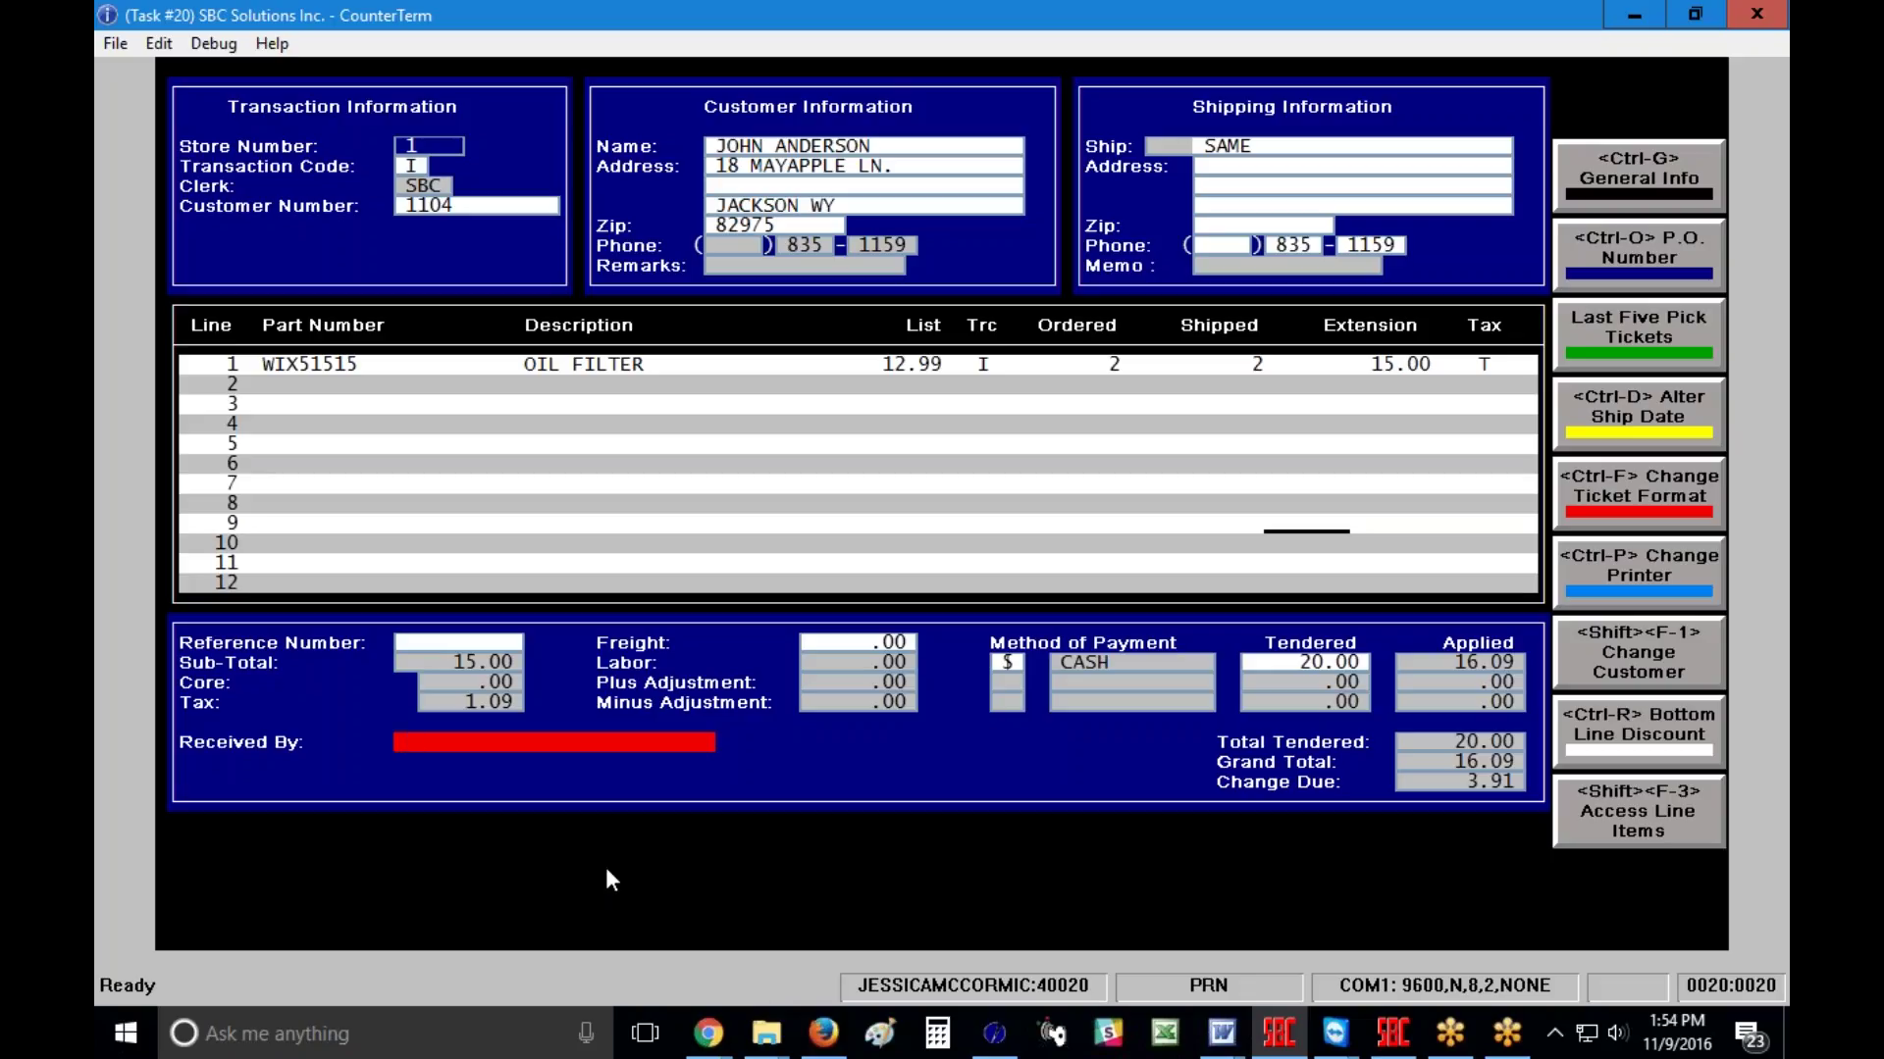
key("Return")
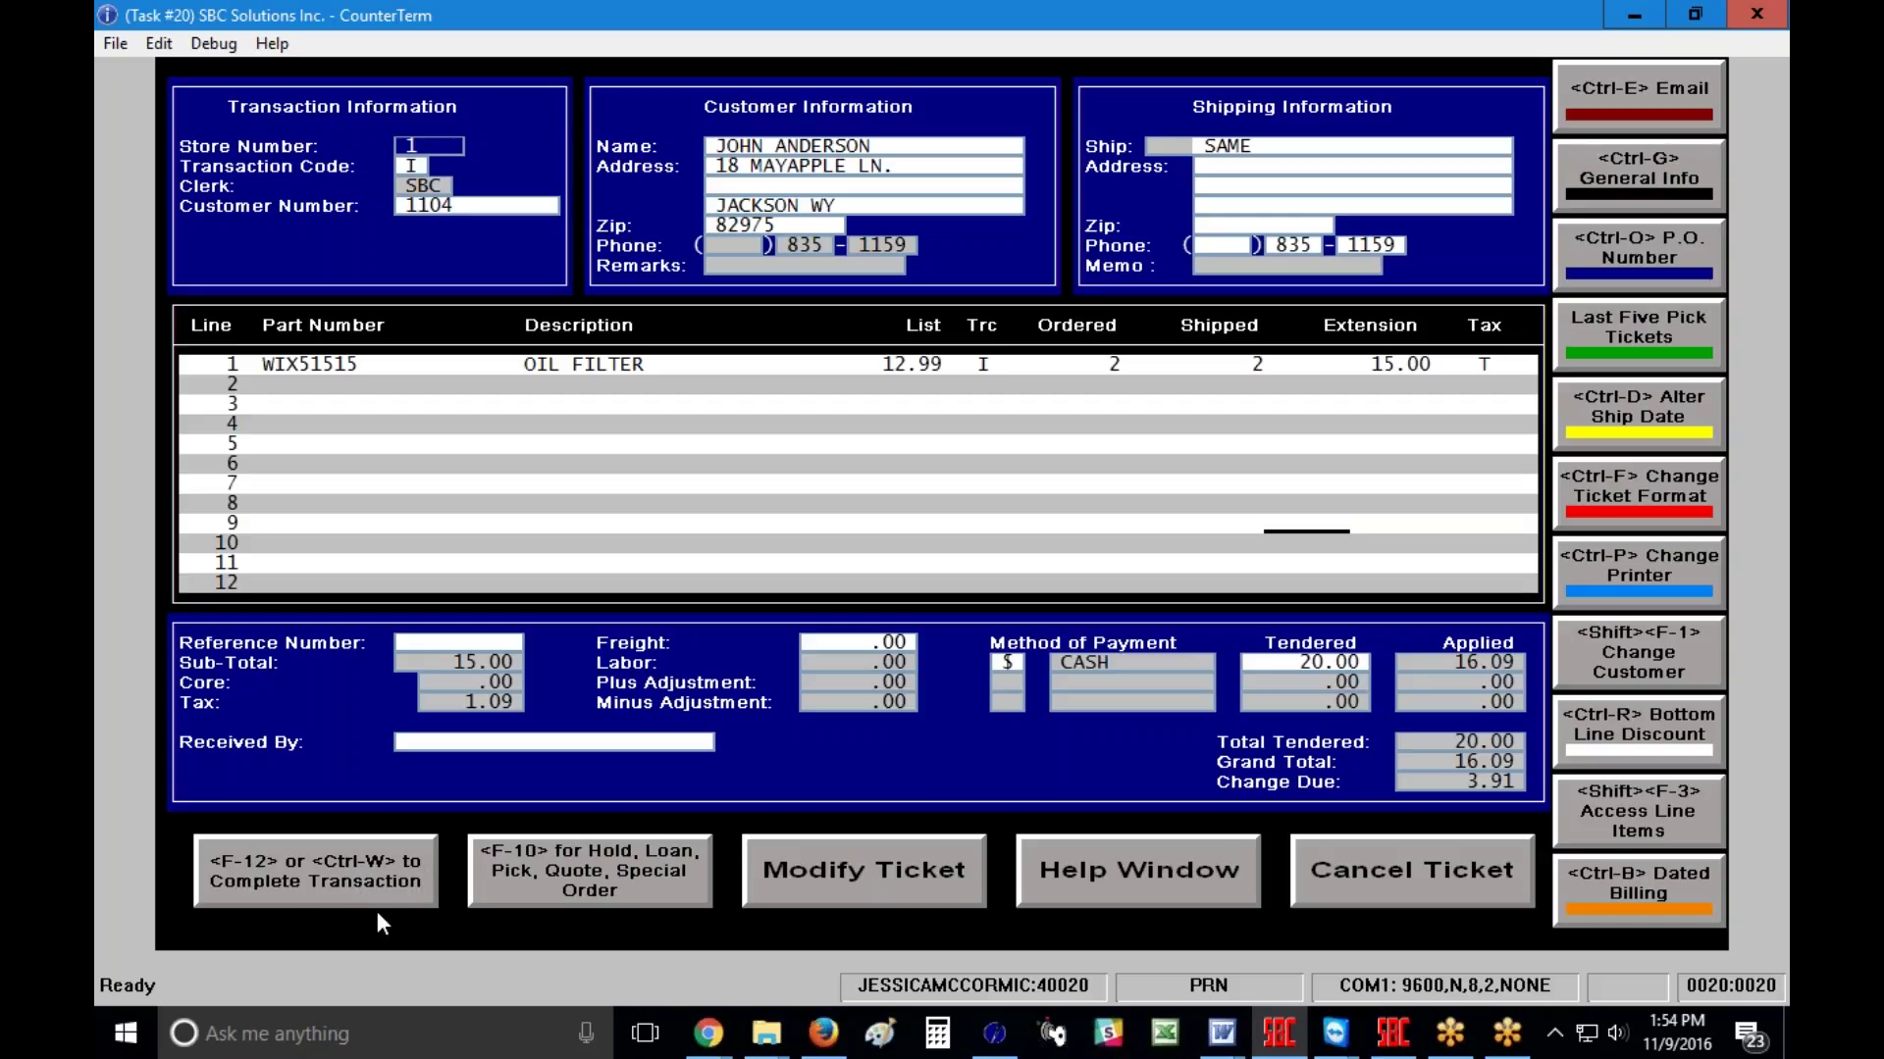
left_click(352, 888)
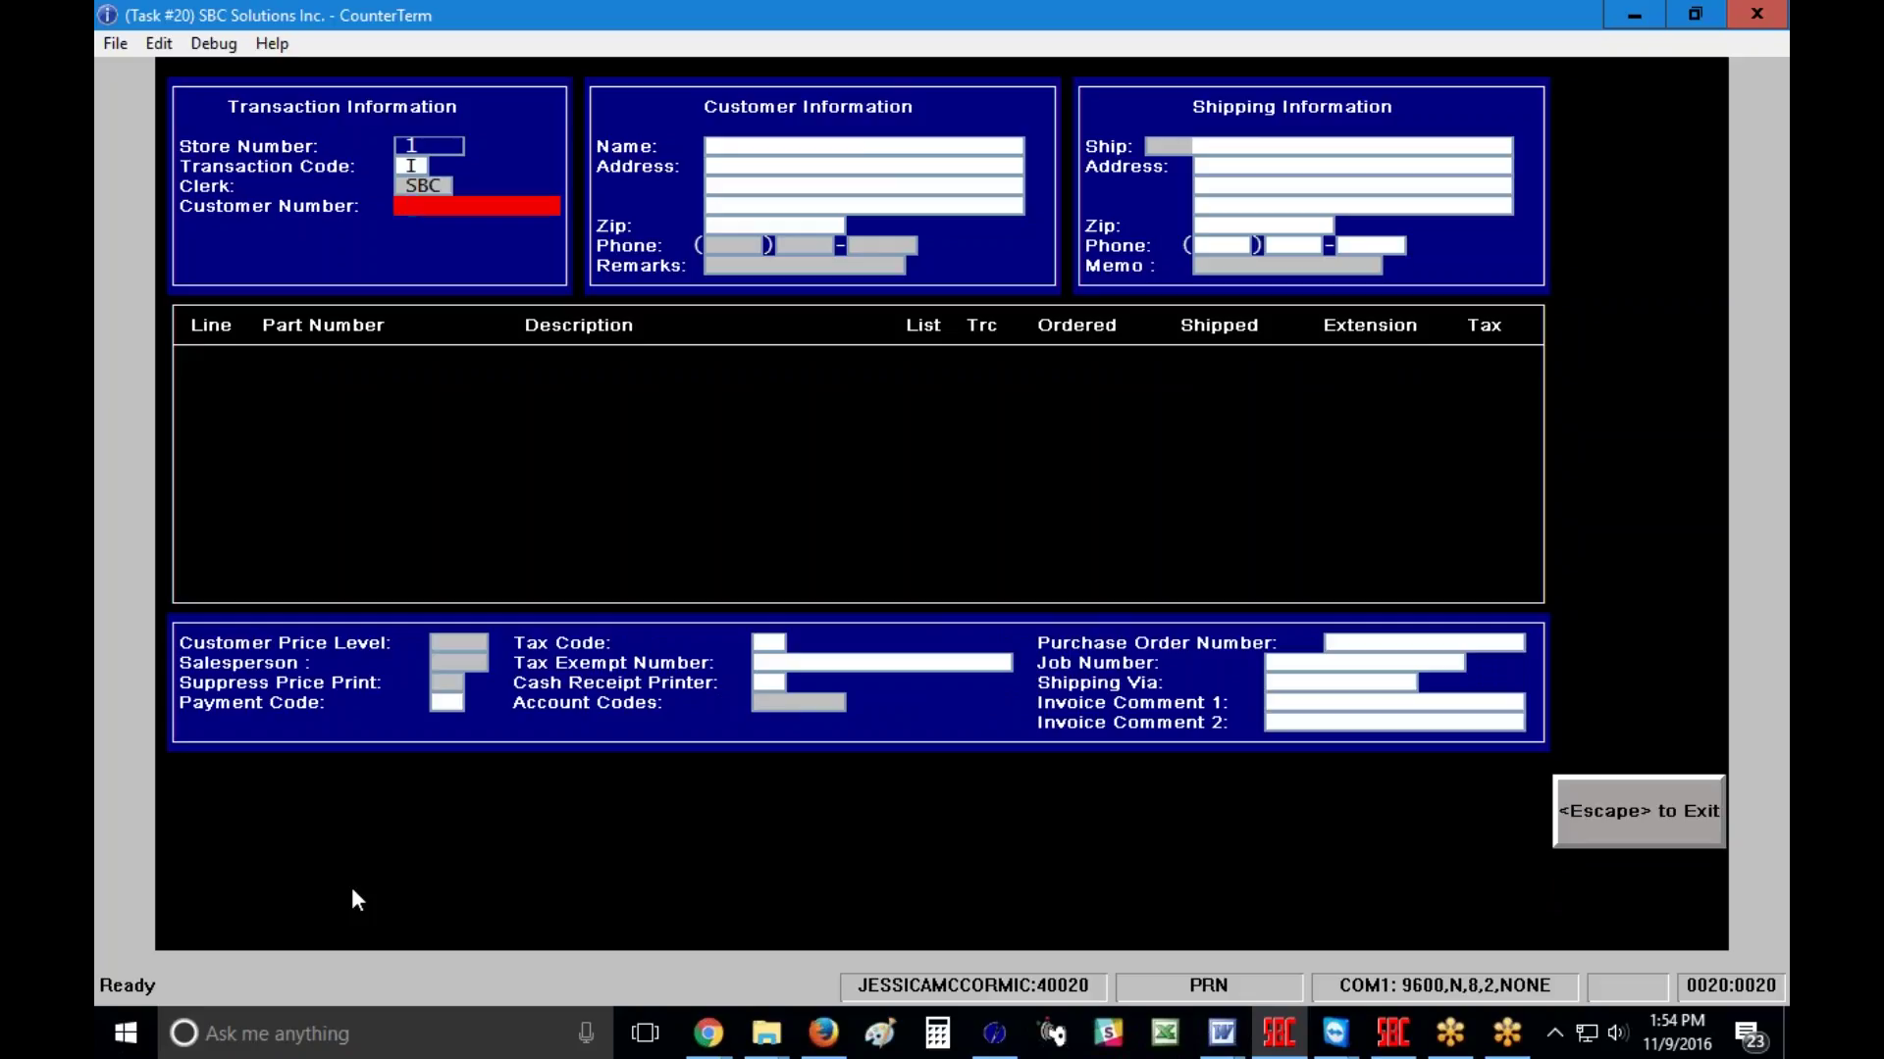